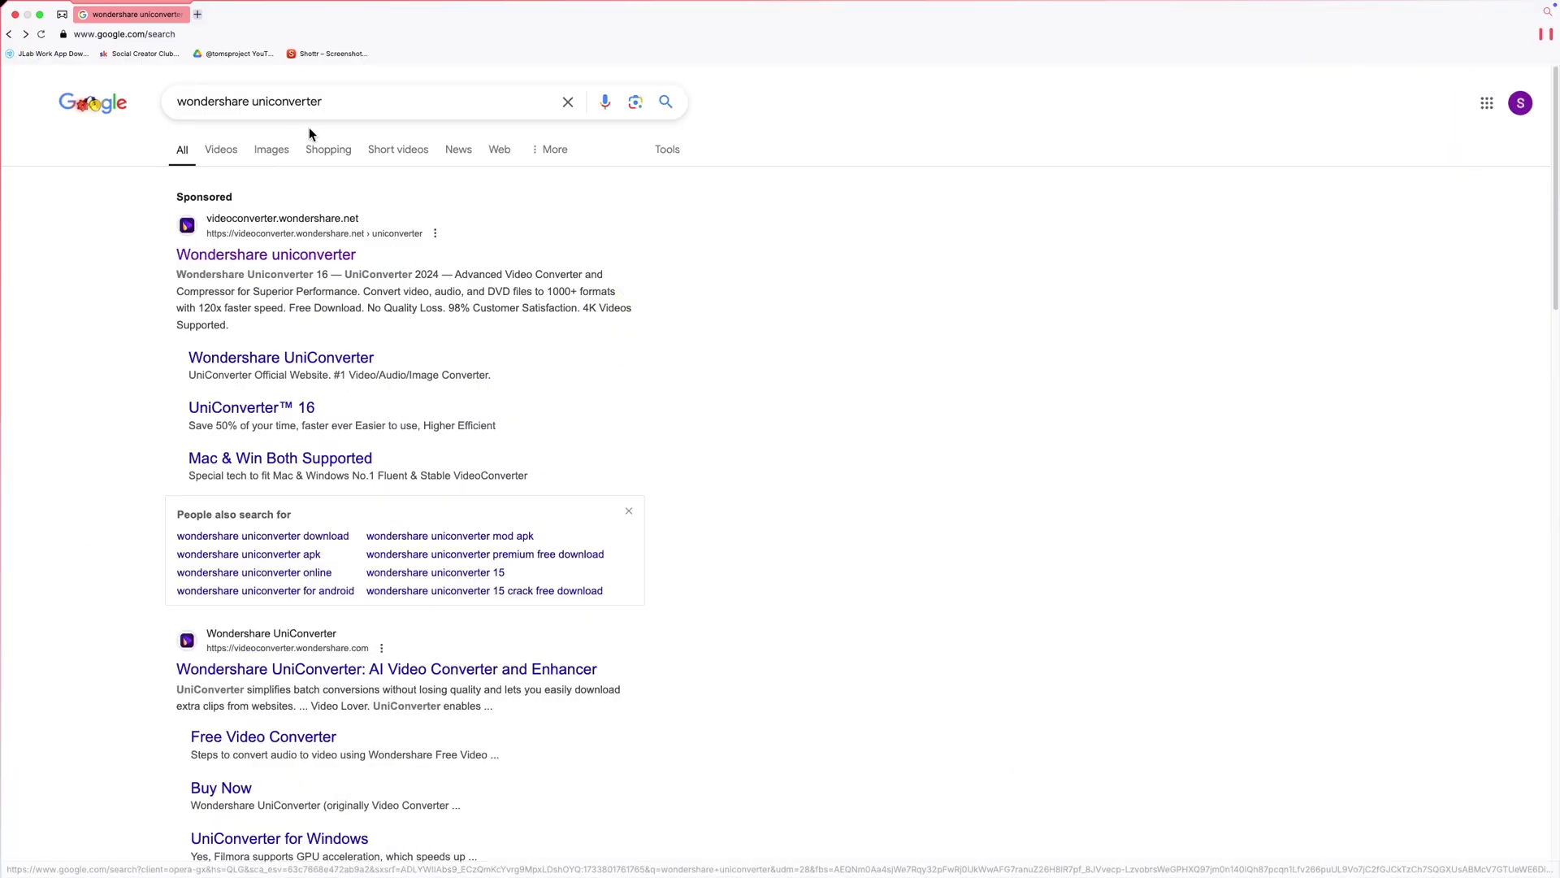
Open the official Wondershare UniConverter site from the Google results for 'wondershare uniconverter'
left_click(293, 256)
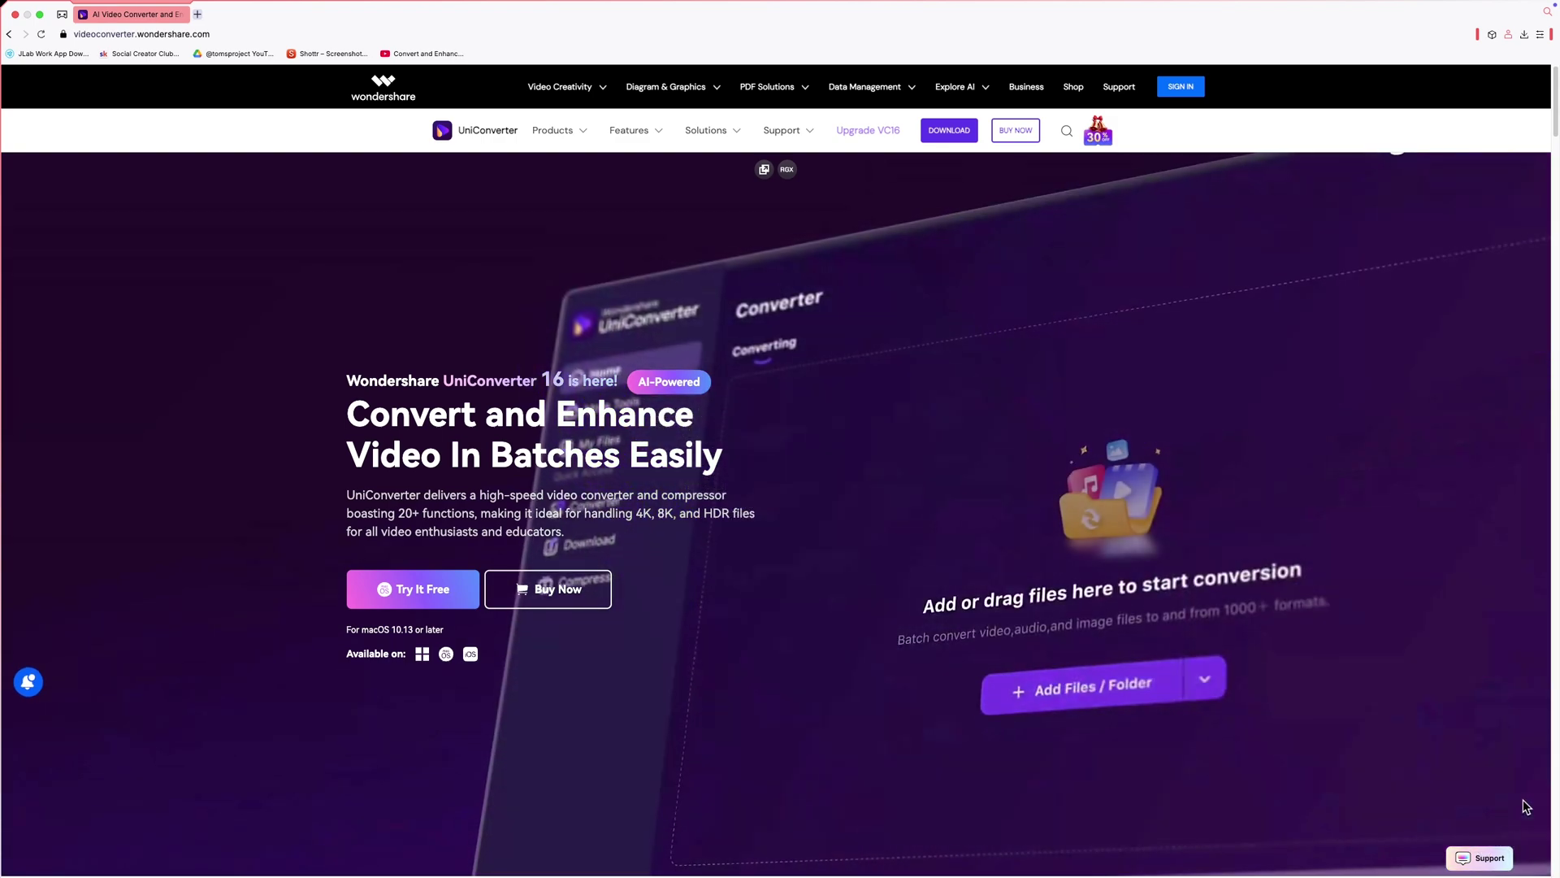
Scroll down the homepage past the Video Converter, Compressor and Batch Editor sections
scroll(1528, 813, "down", 5)
scroll(1526, 807, "down", 5)
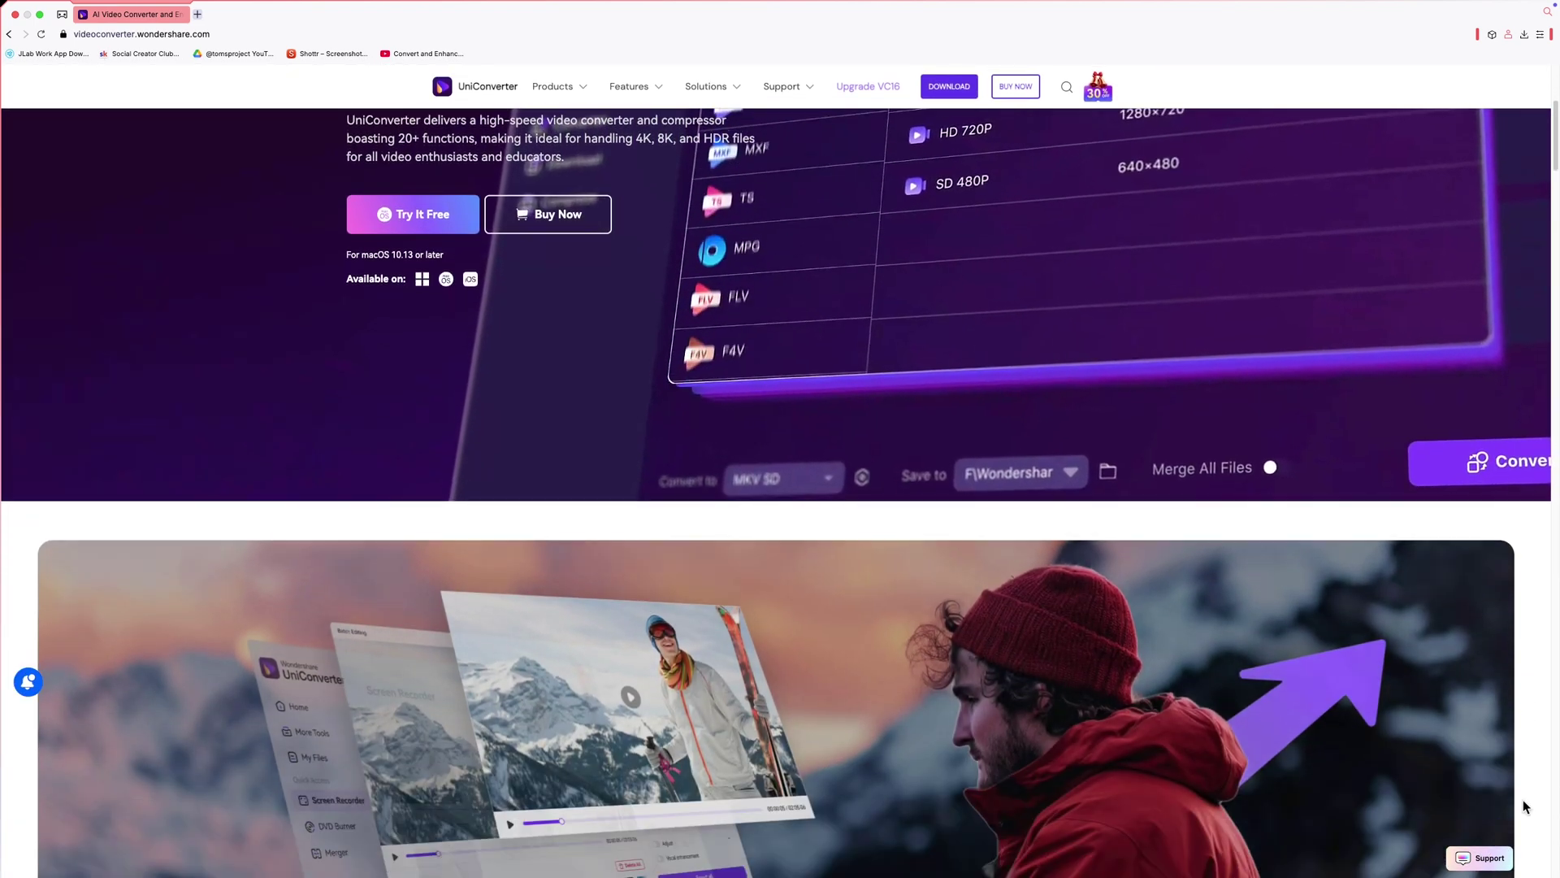
scroll(1525, 806, "down", 1)
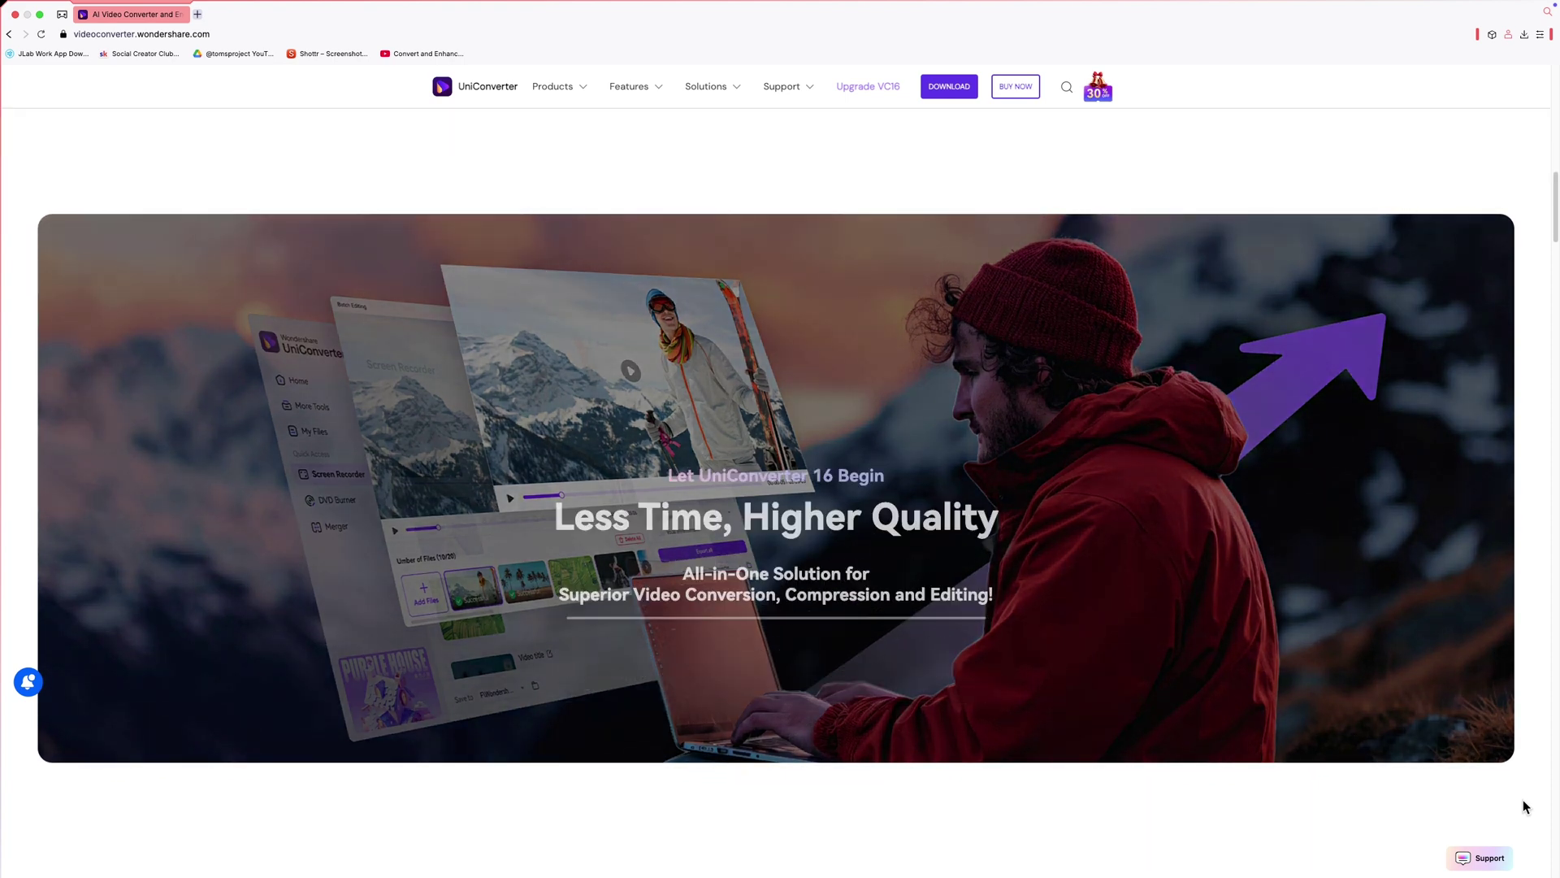
scroll(1523, 806, "down", 8)
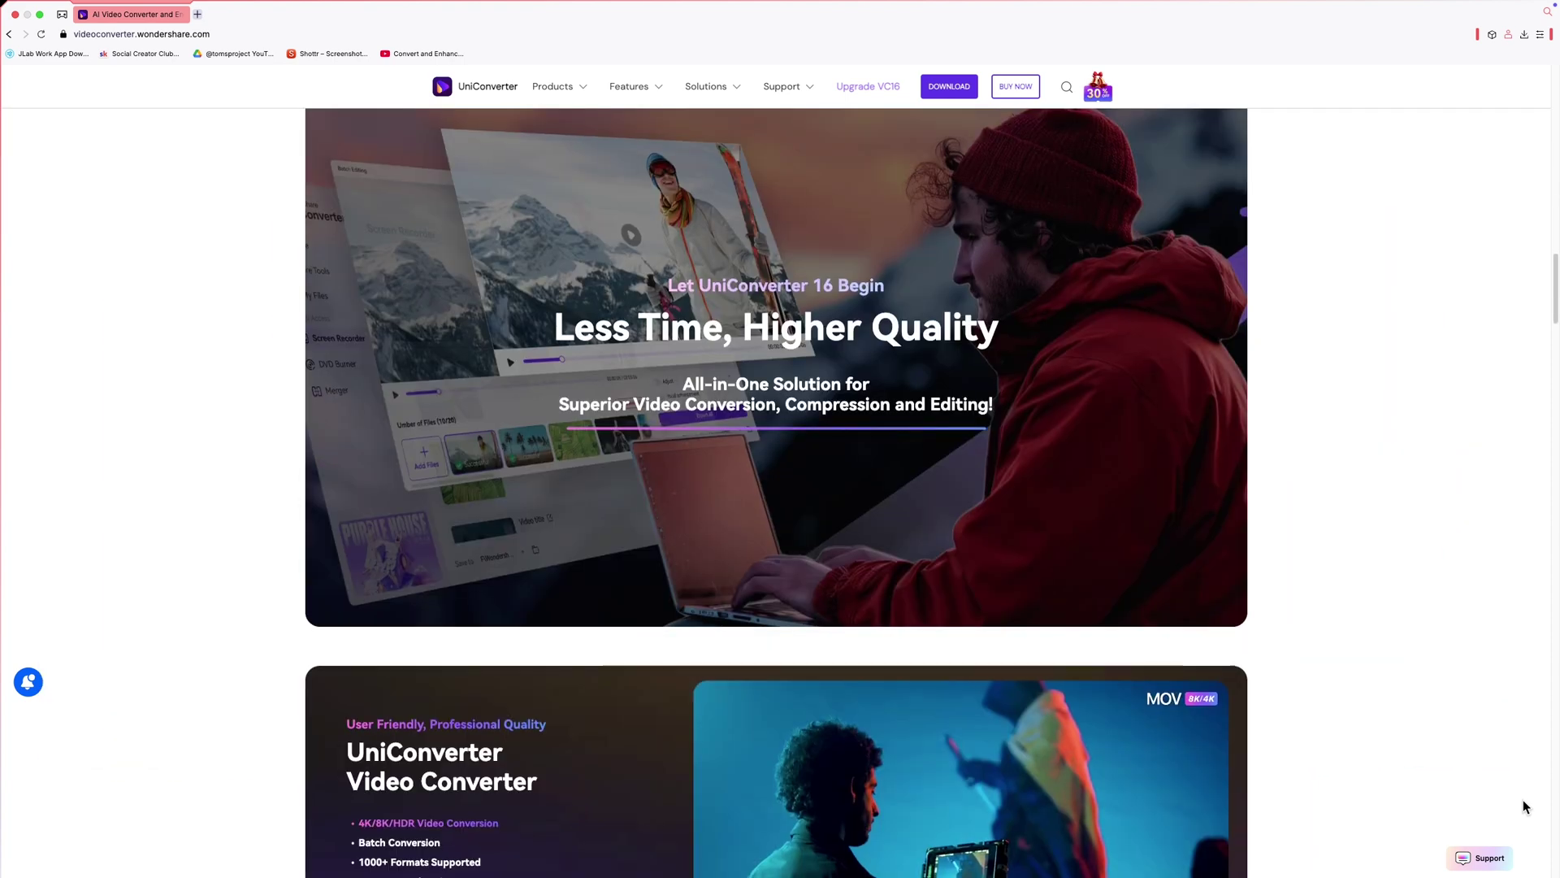
scroll(1525, 806, "down", 7)
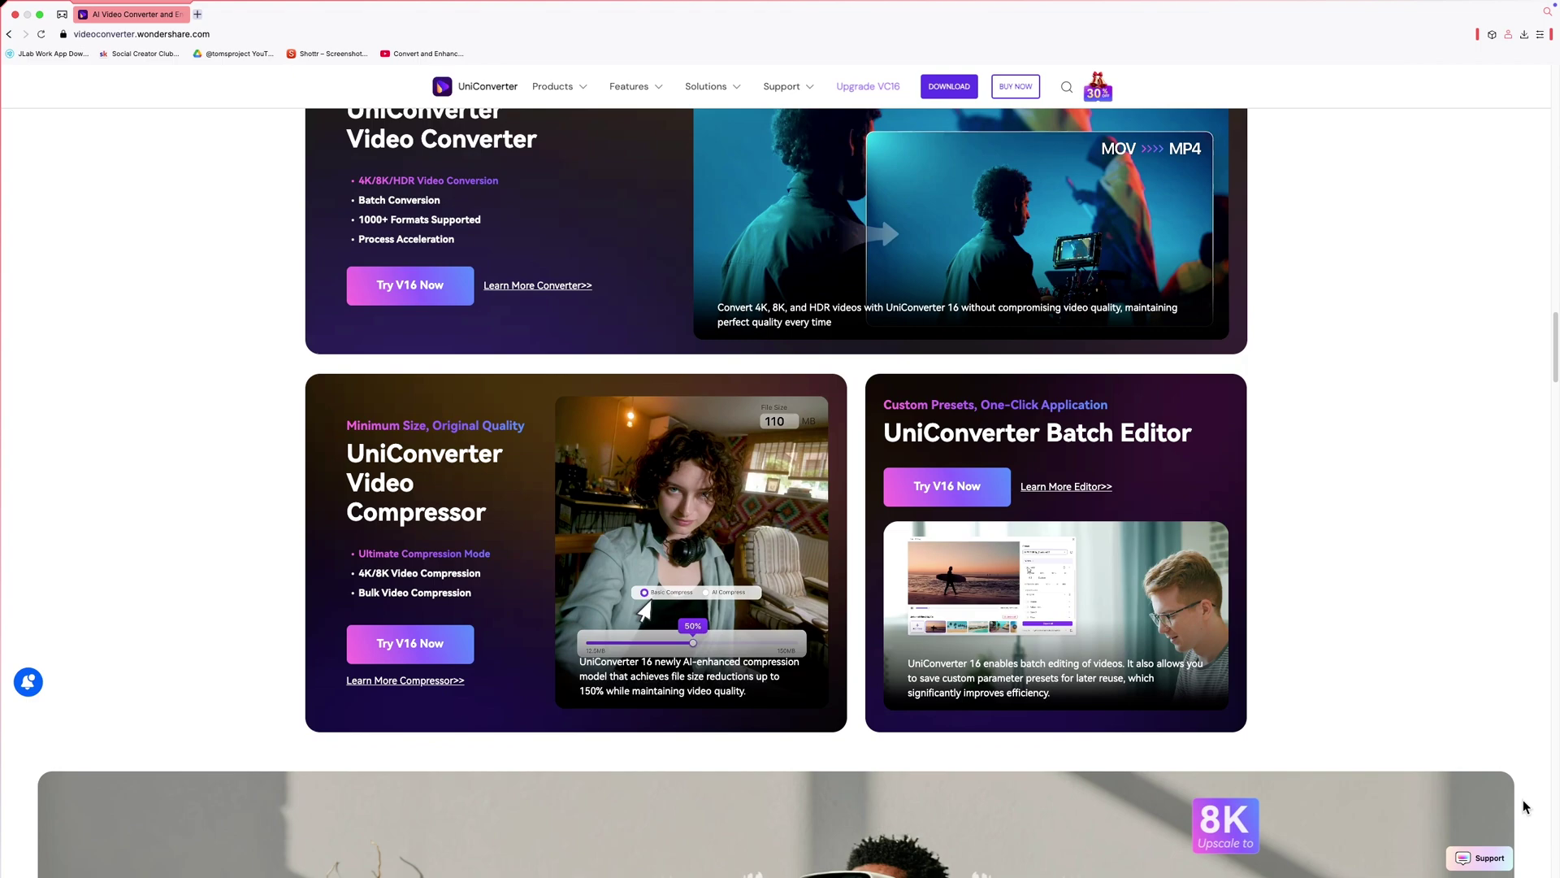
scroll(1523, 801, "down", 2)
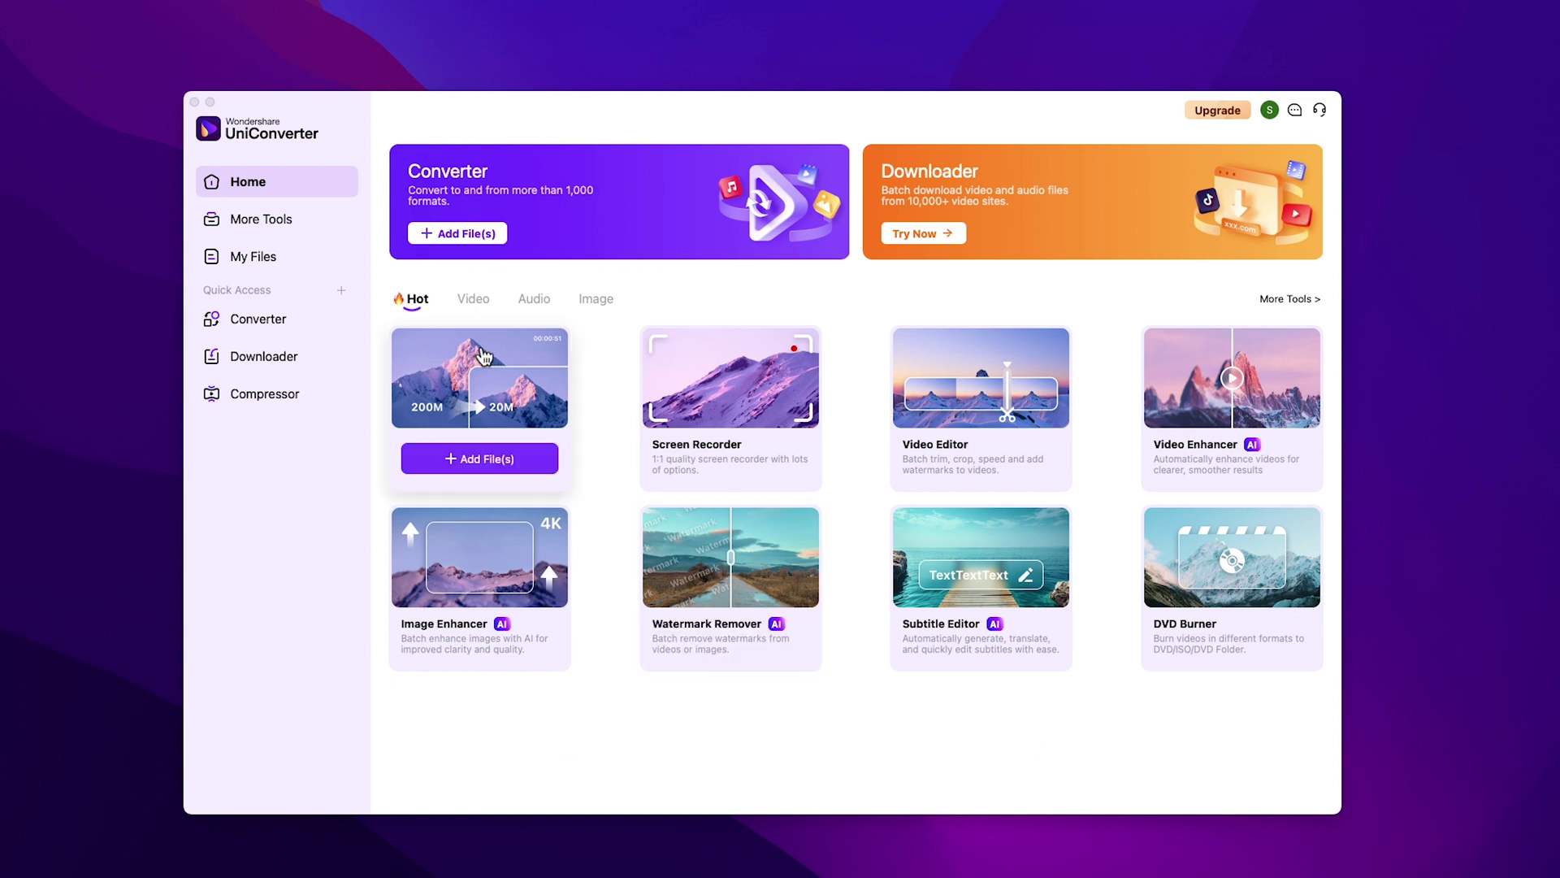
left_click(476, 301)
left_click(538, 303)
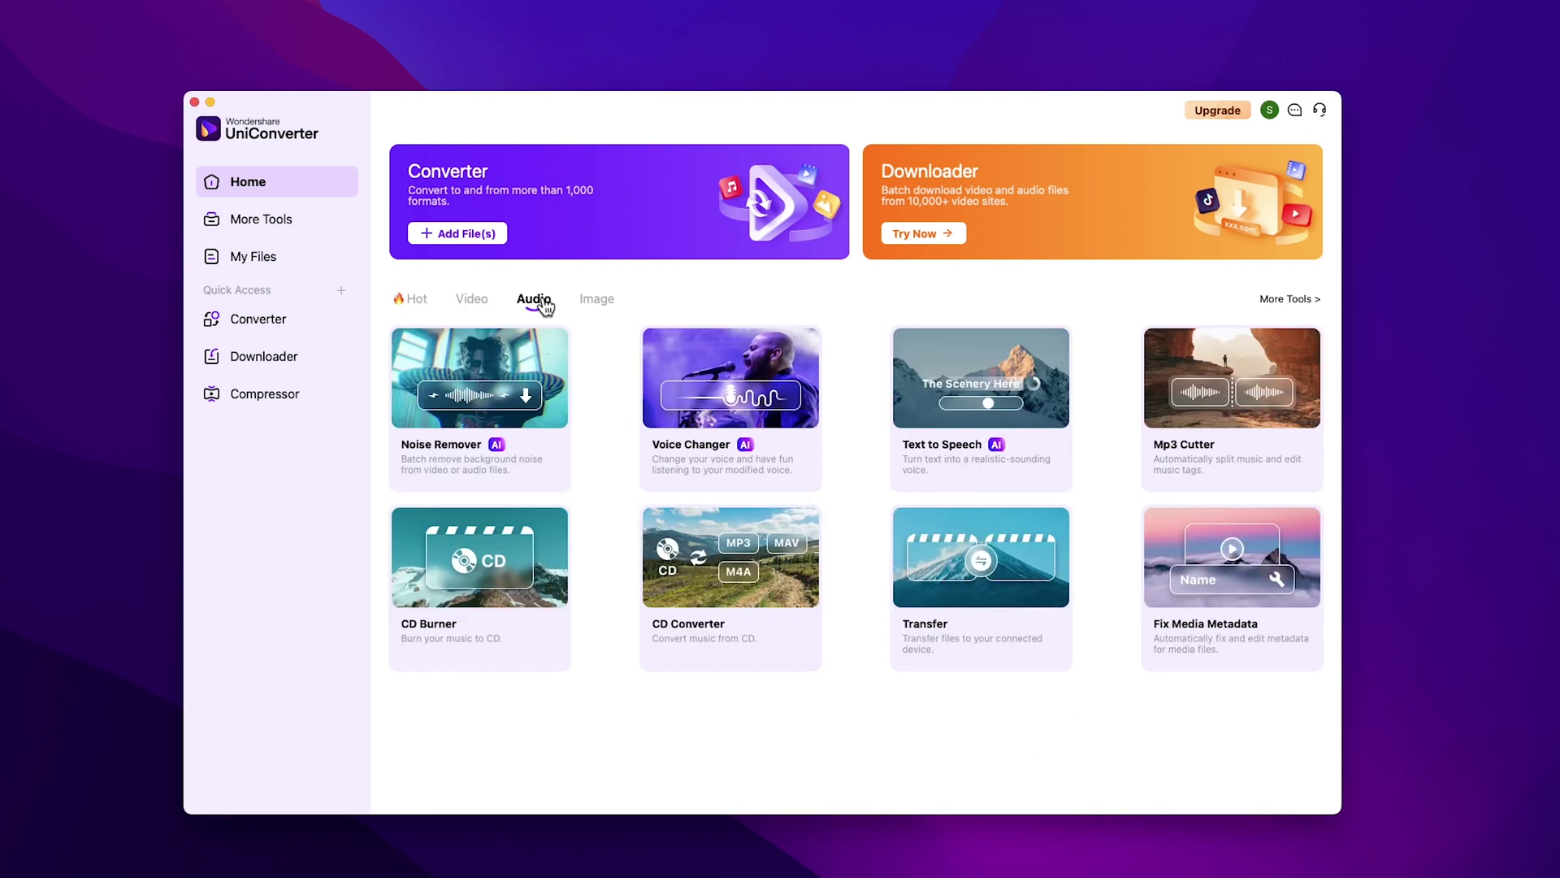
left_click(614, 304)
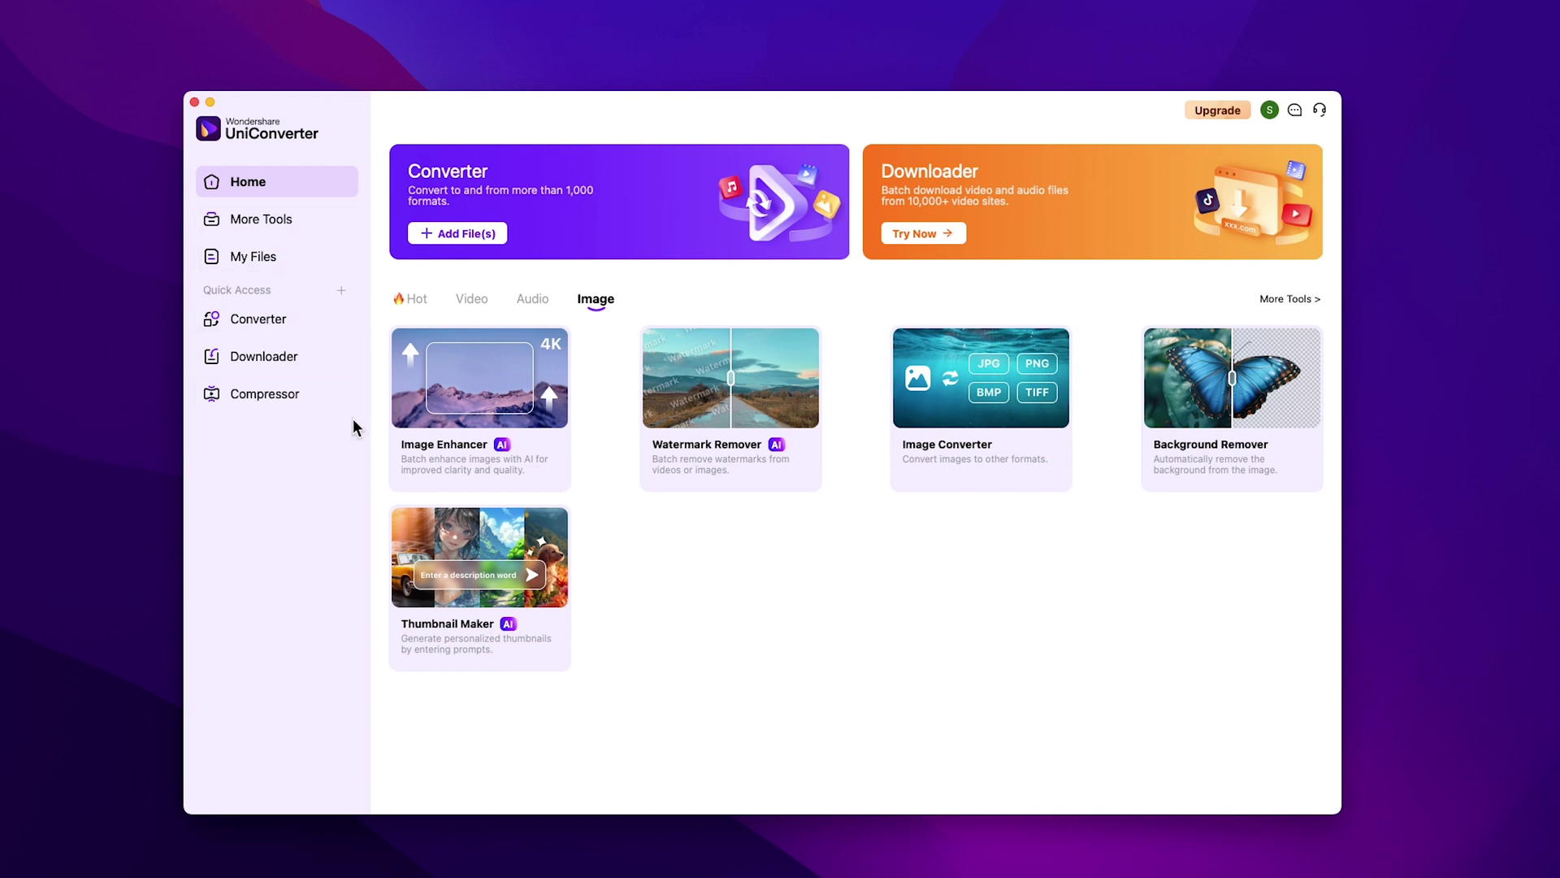
left_click(414, 300)
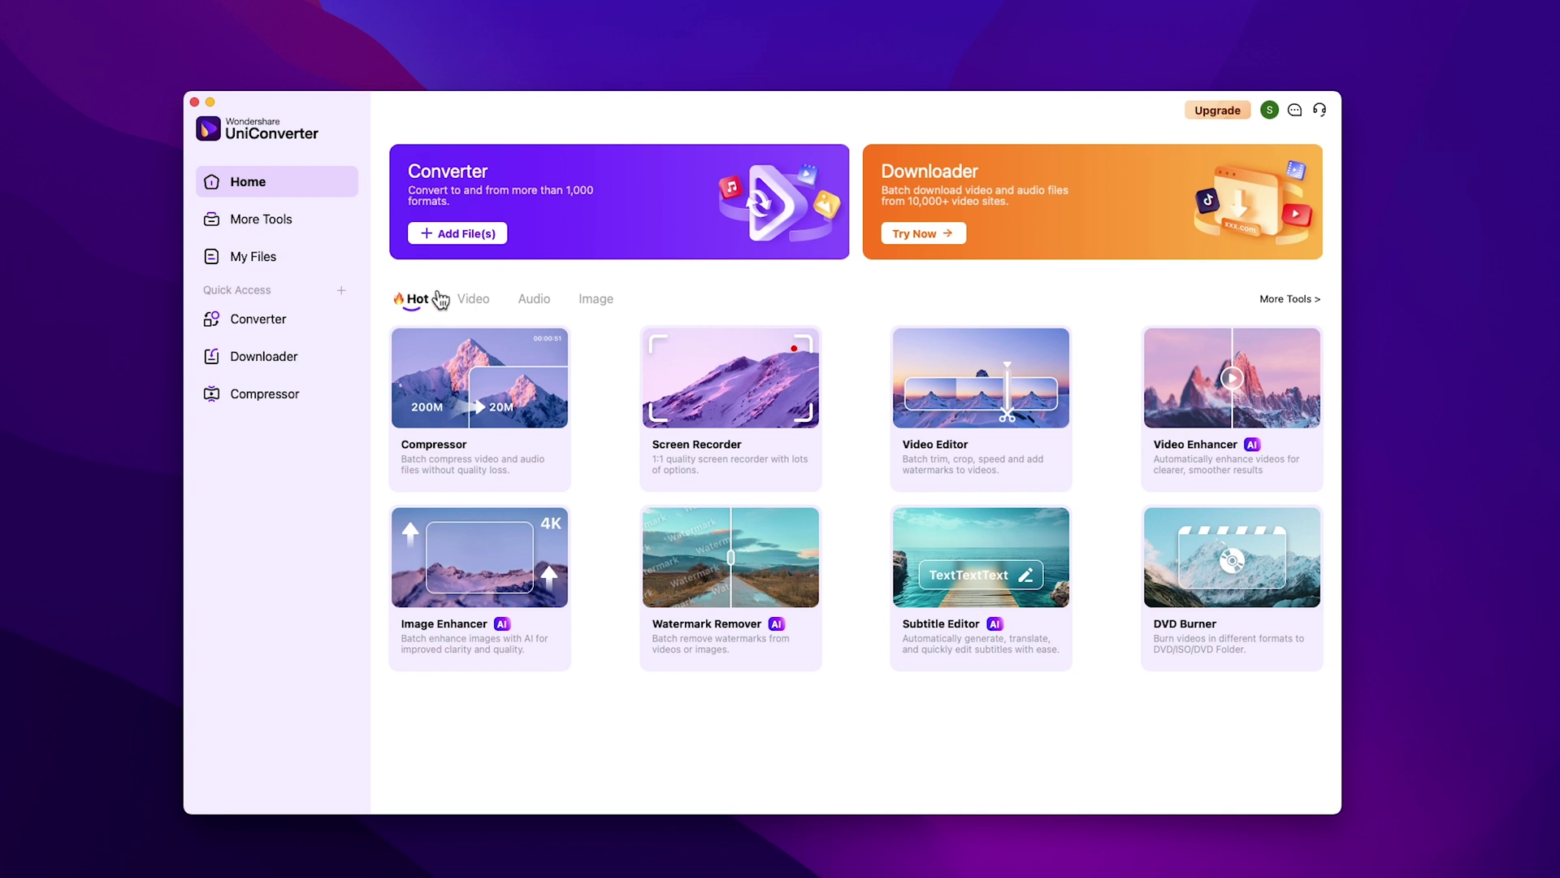
Open the Converter and add the three sample MP4 videos (3840×2160, 1920×1080, 2560×1440)
left_click(537, 222)
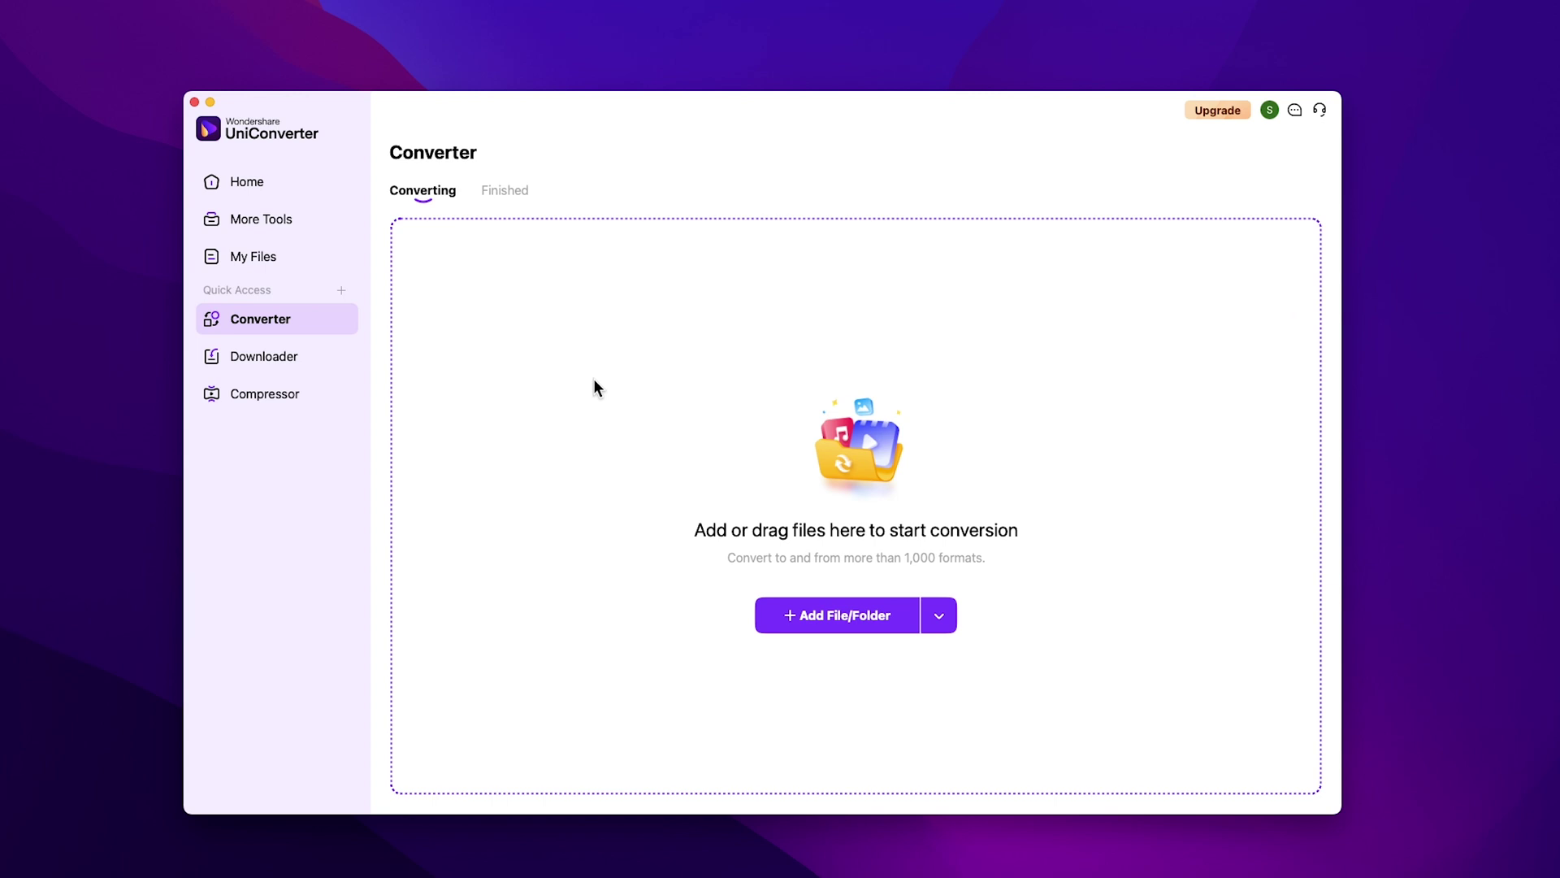
left_click(808, 615)
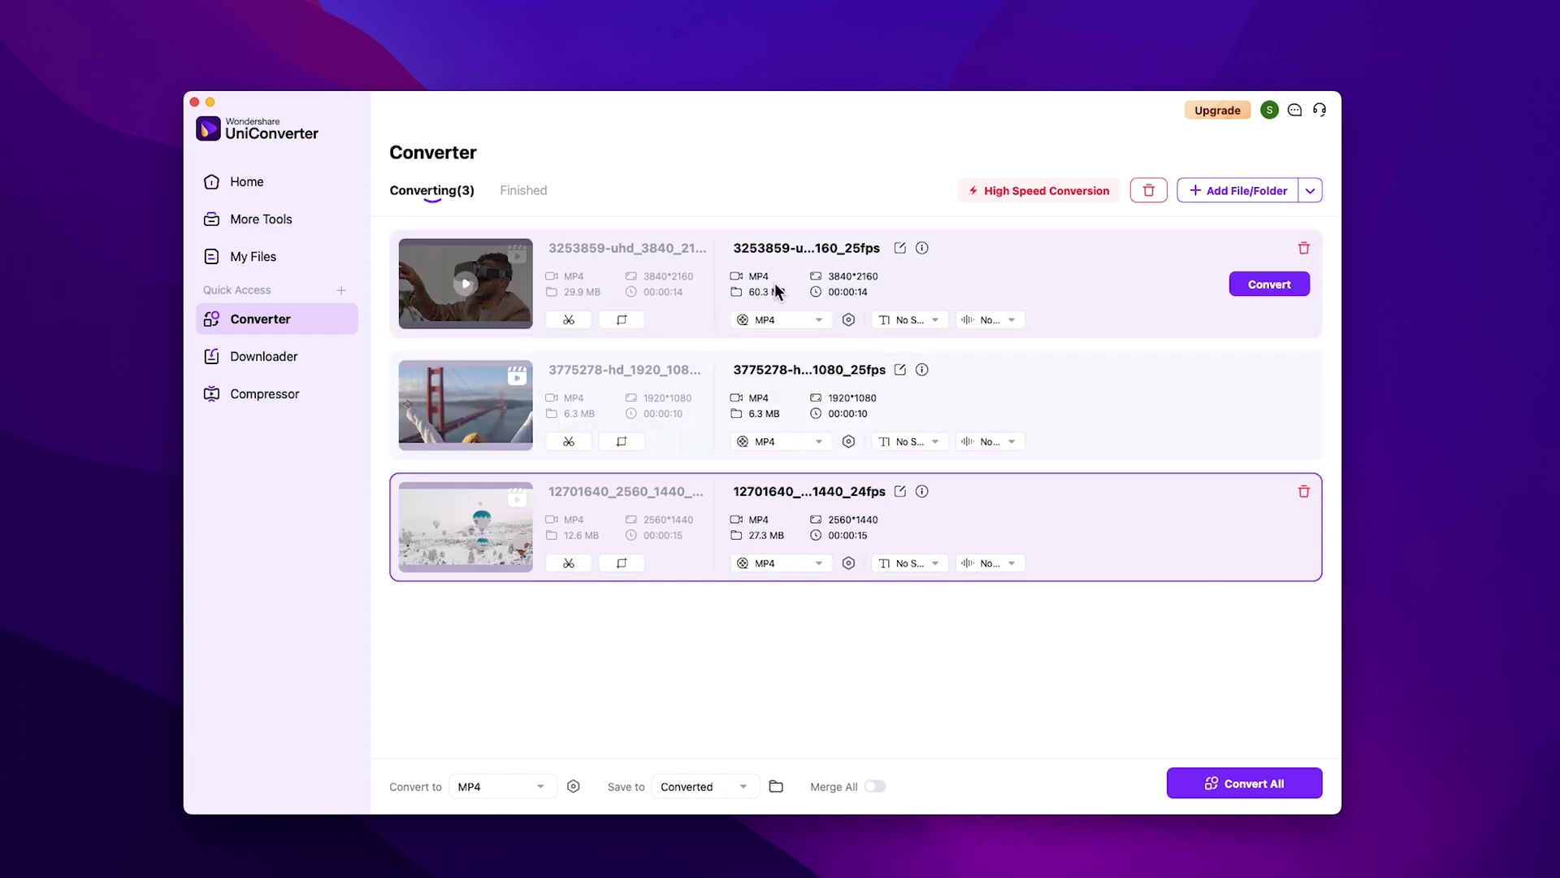
Set the three videos' output formats to MOV 4K Video, AVI HD 1080P and MKV
left_click(778, 322)
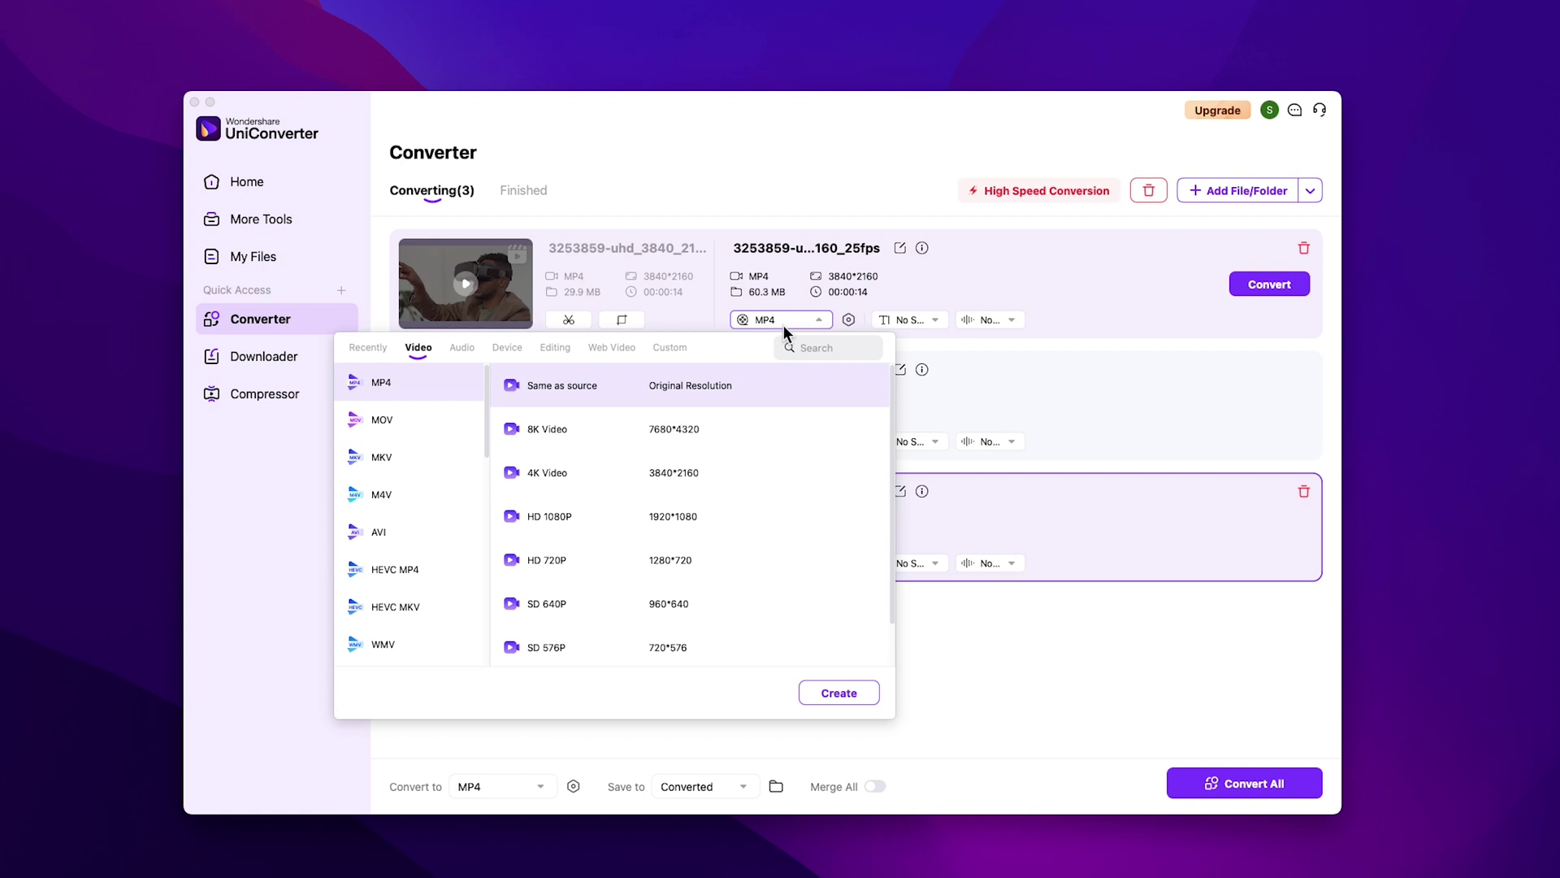
left_click(405, 431)
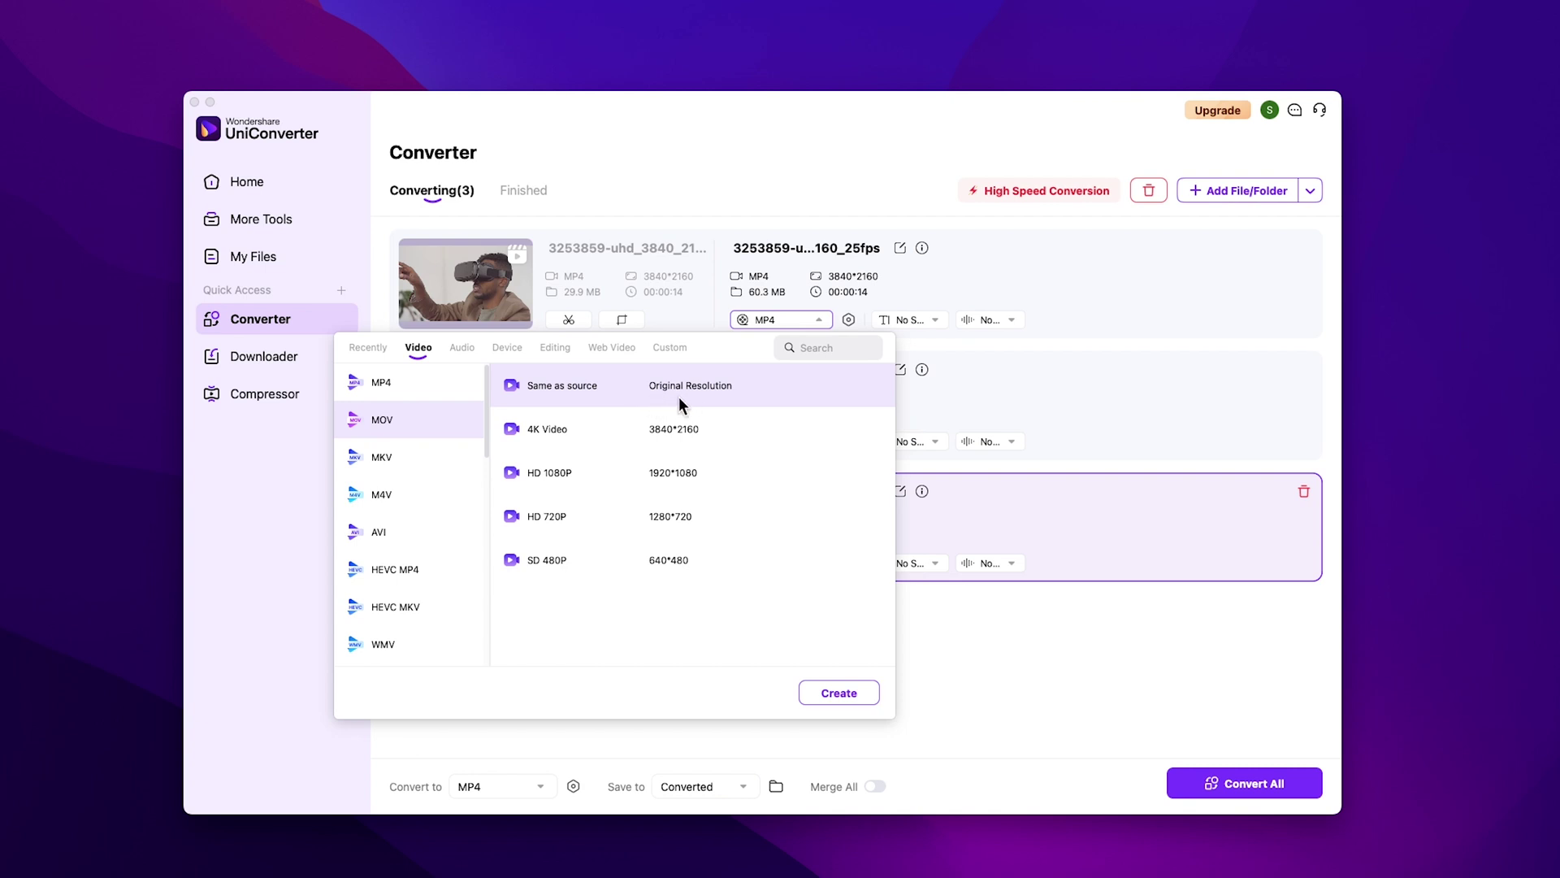
left_click(638, 429)
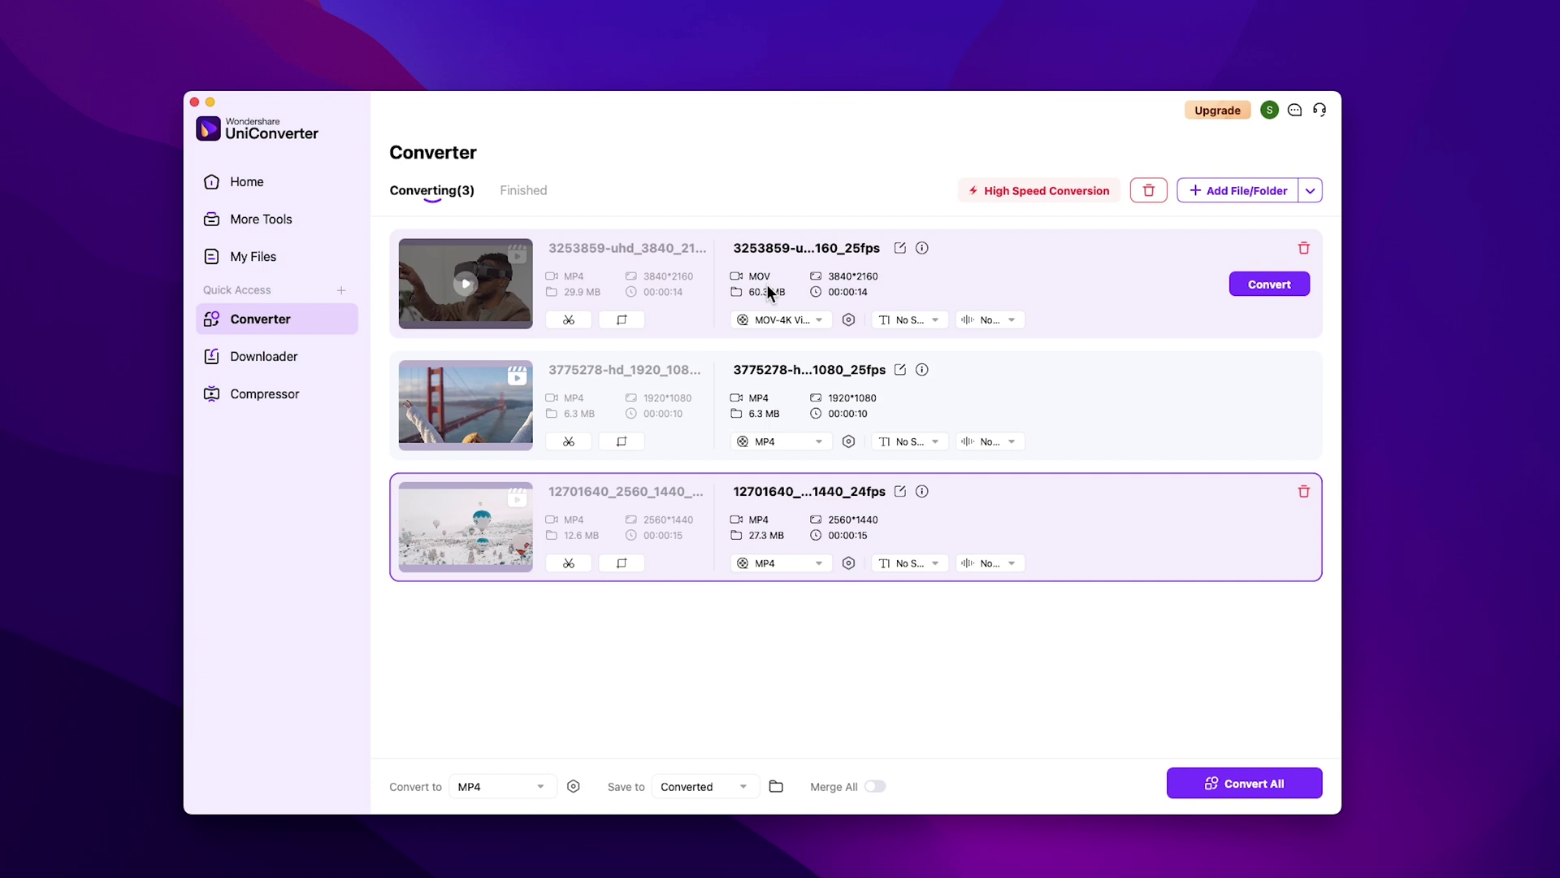
left_click(794, 440)
left_click(629, 550)
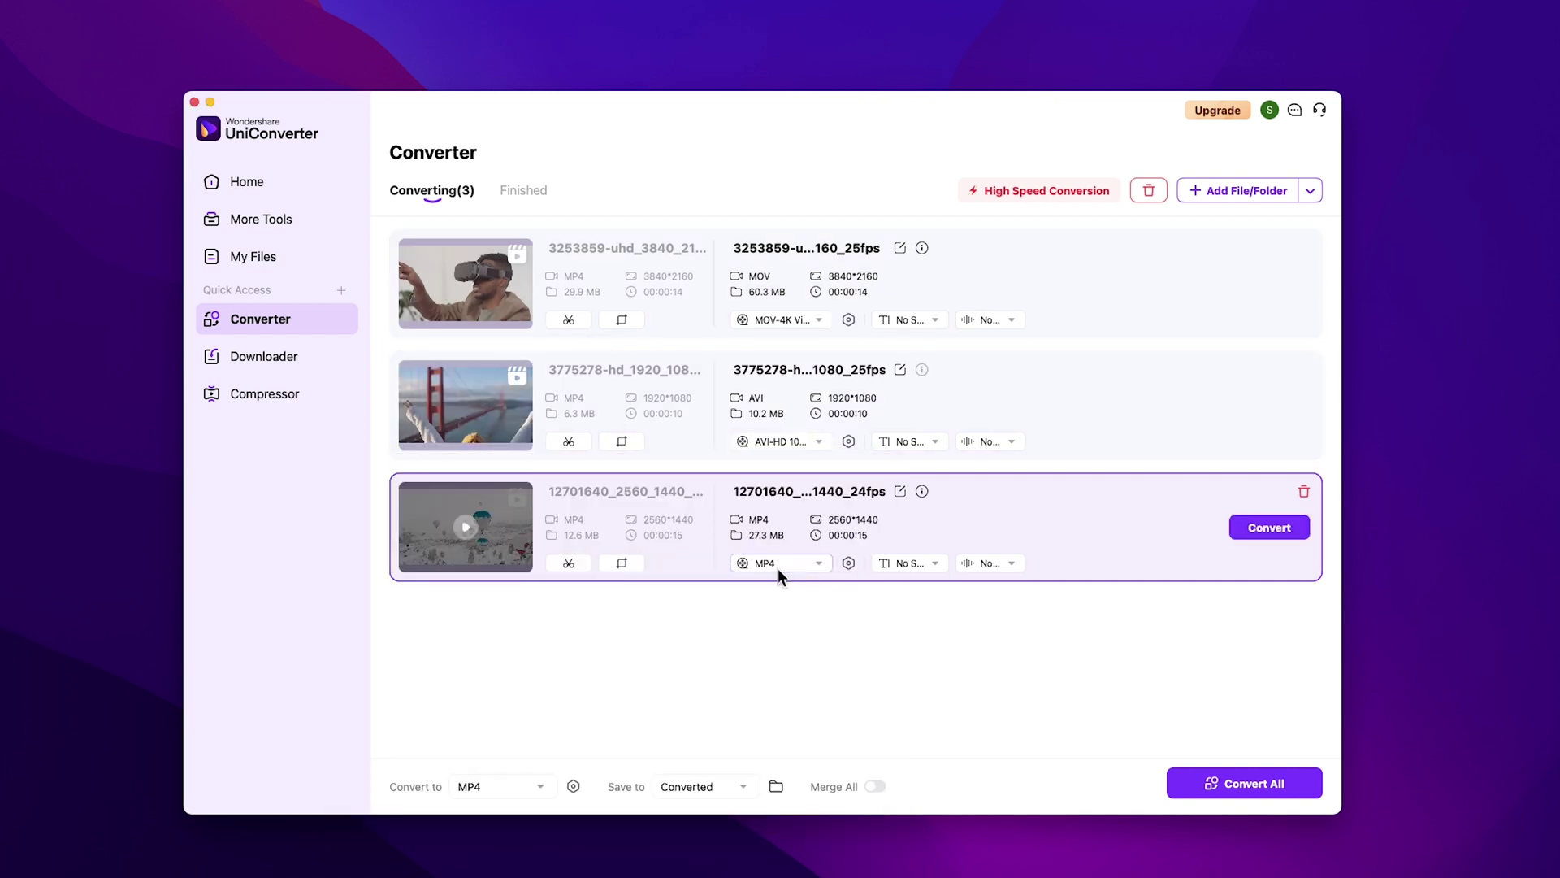
left_click(778, 563)
left_click(382, 700)
Trim the first 4K video from 00:00:14 down to 00:00:10
left_click(582, 321)
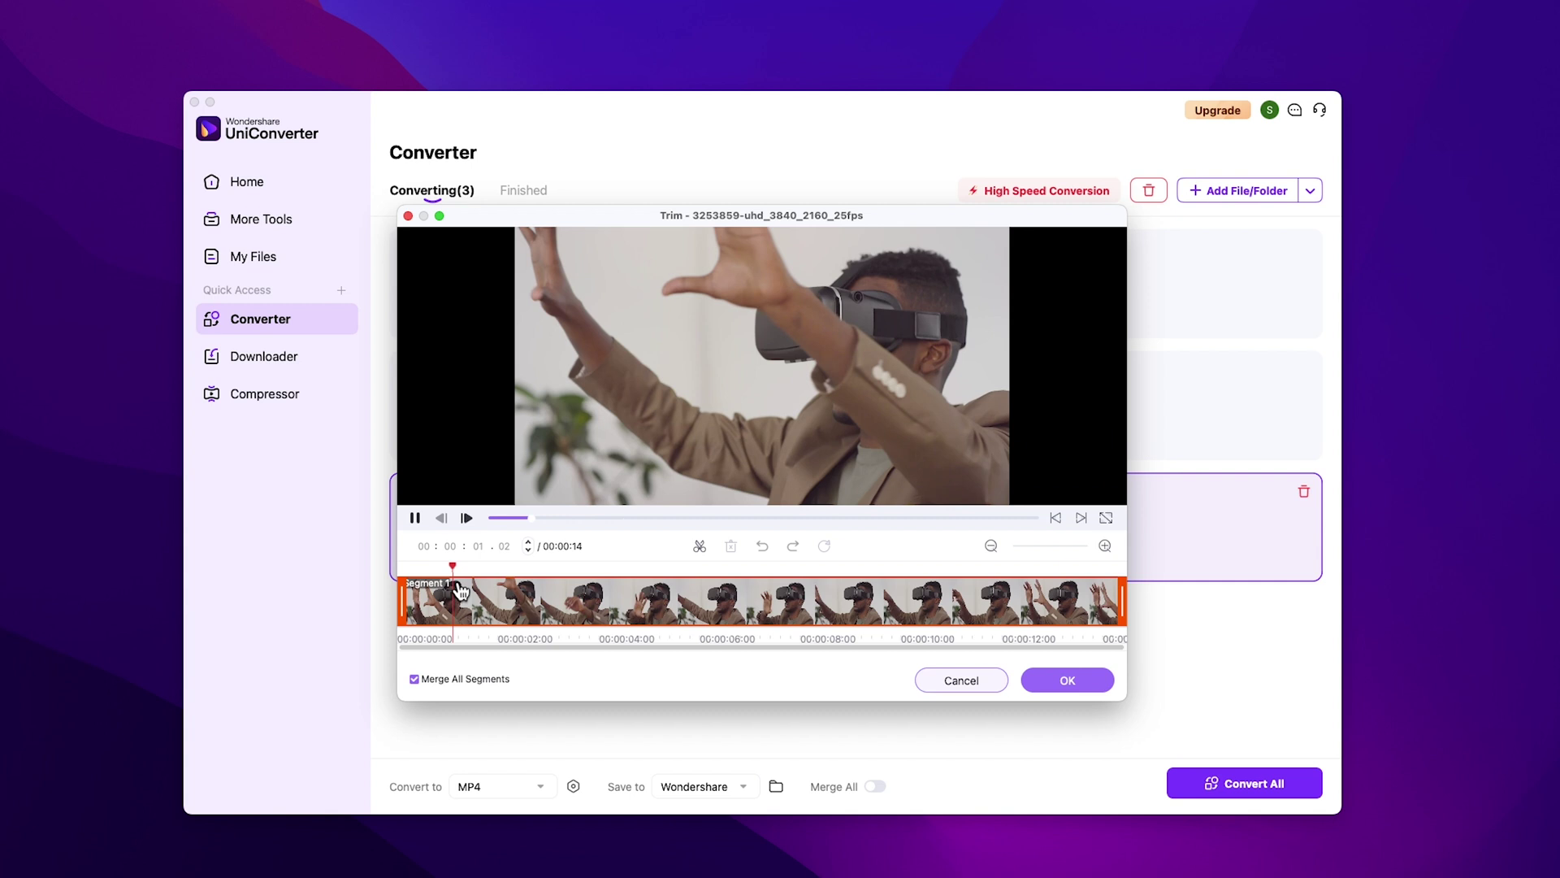
left_click(415, 518)
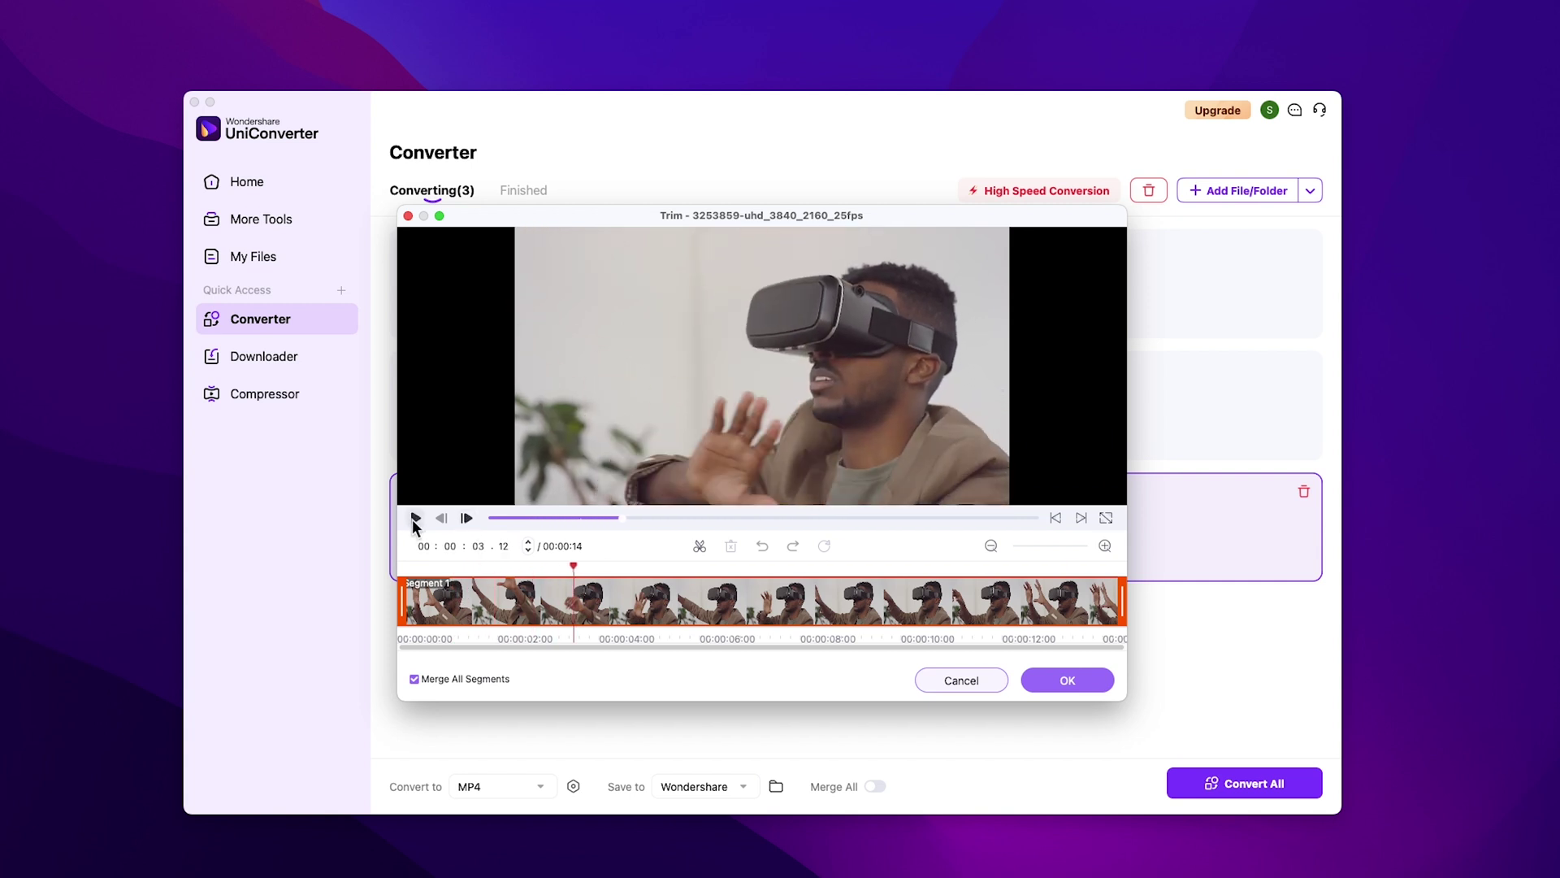
left_click_drag(402, 622, 601, 632)
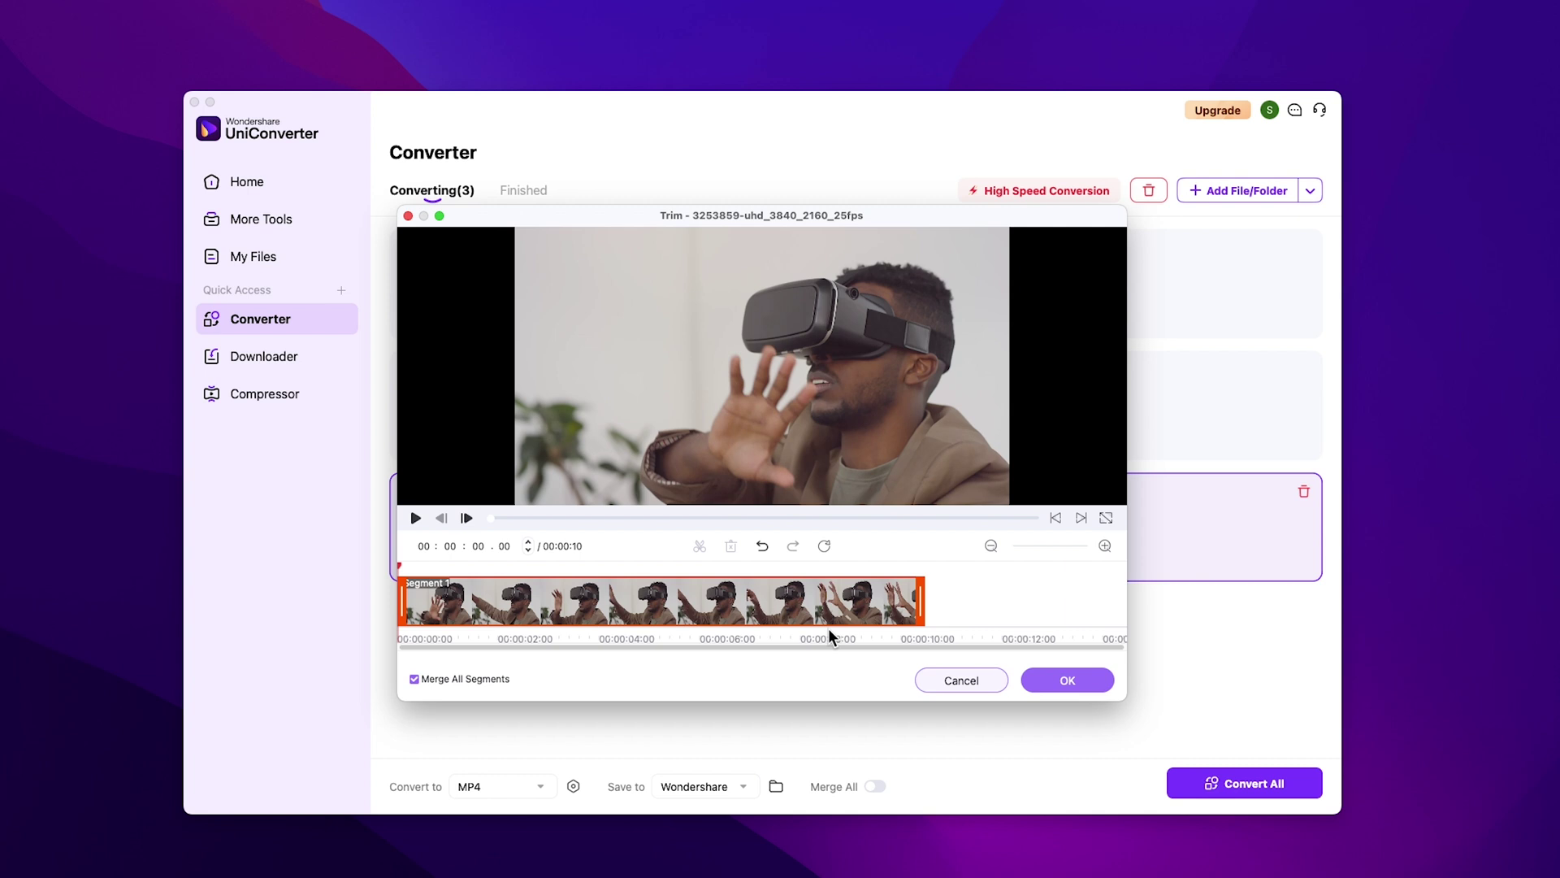
Confirm the trim, then crop the 4K clip to 3840 × 2138 while keeping it upright
left_click(1066, 681)
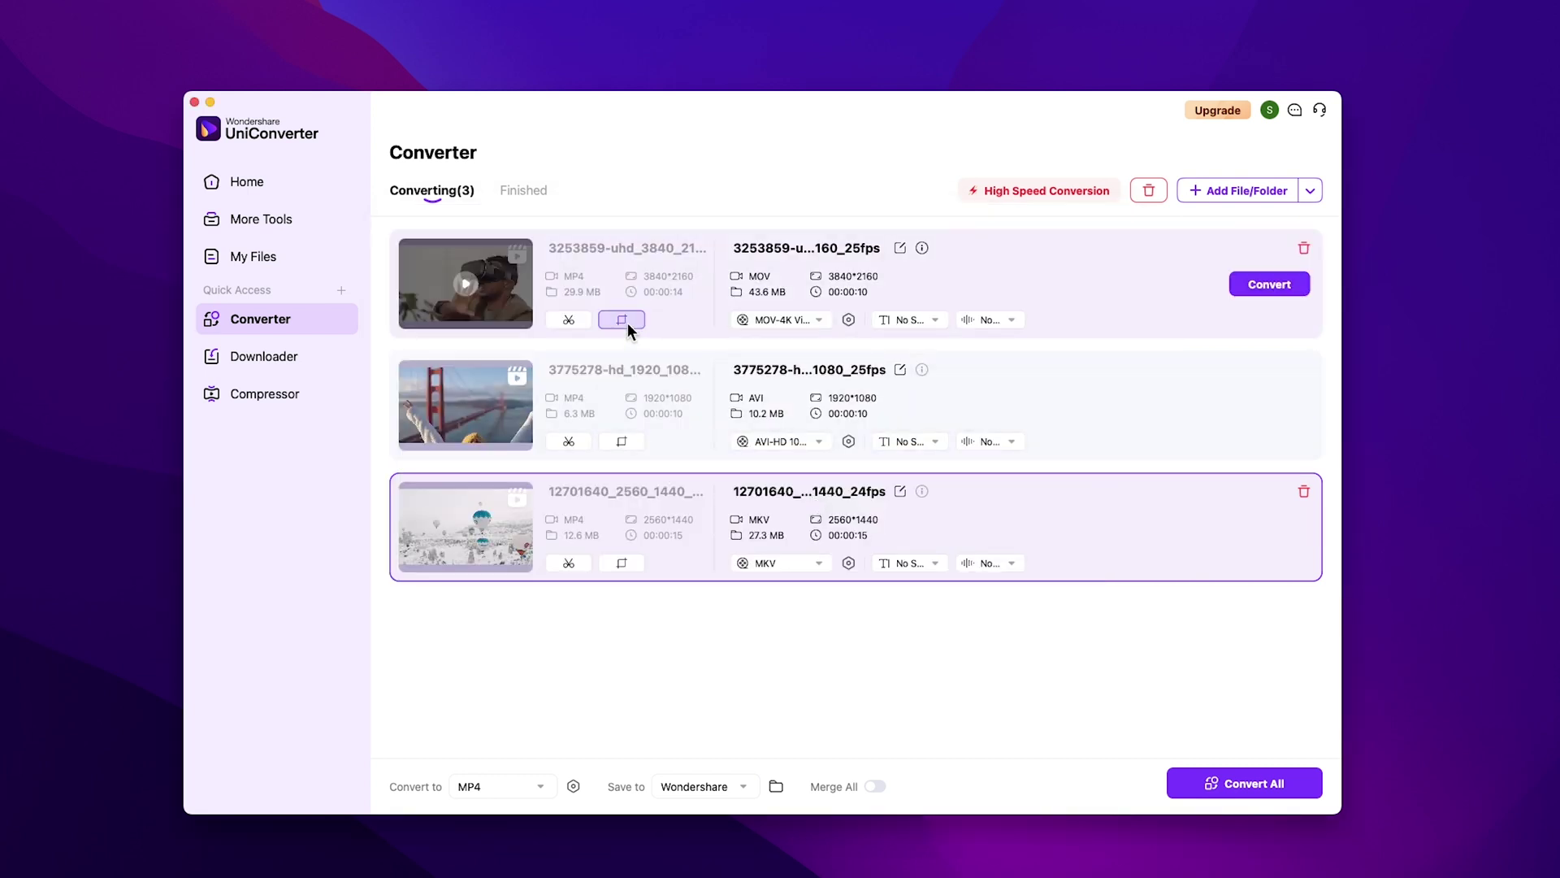
left_click(627, 323)
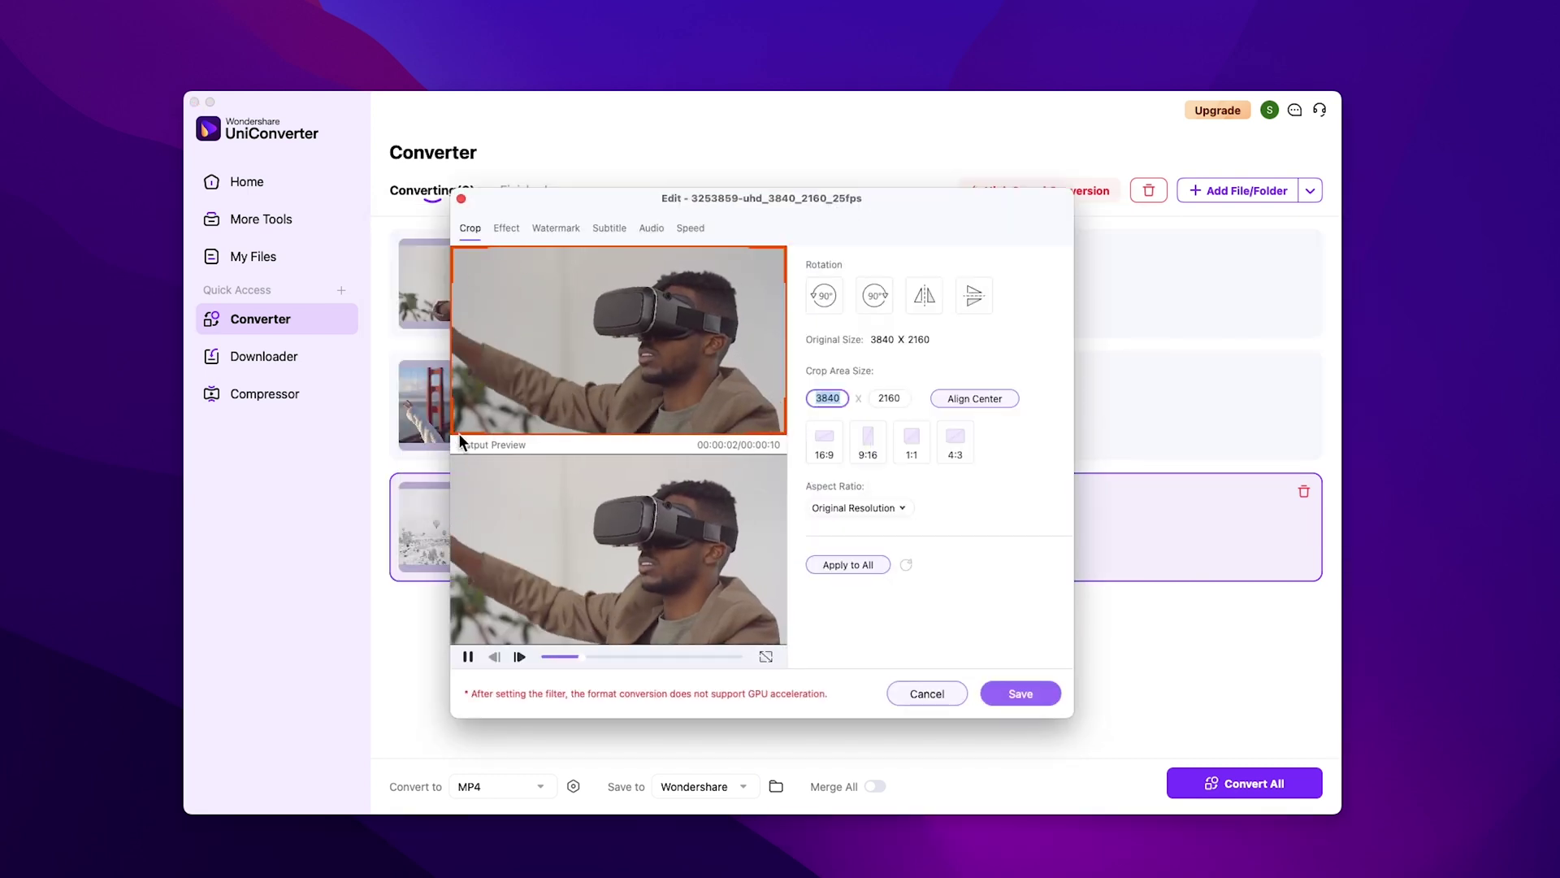
mouse_move(453, 432)
left_mouse_down()
mouse_move(480, 414)
mouse_move(457, 423)
left_mouse_up()
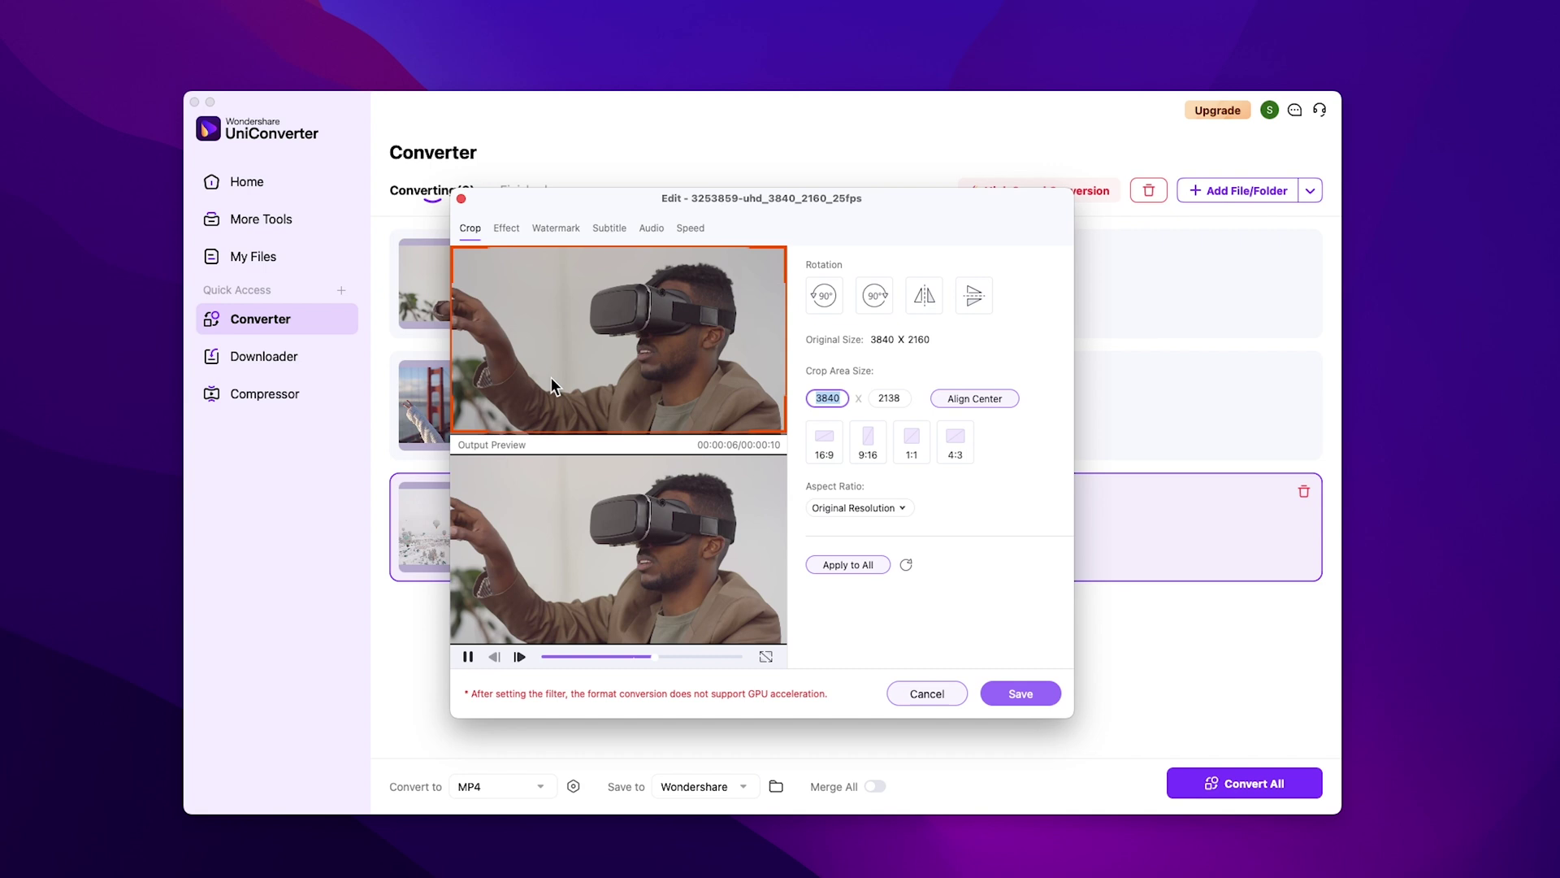
double_click(817, 296)
double_click(817, 295)
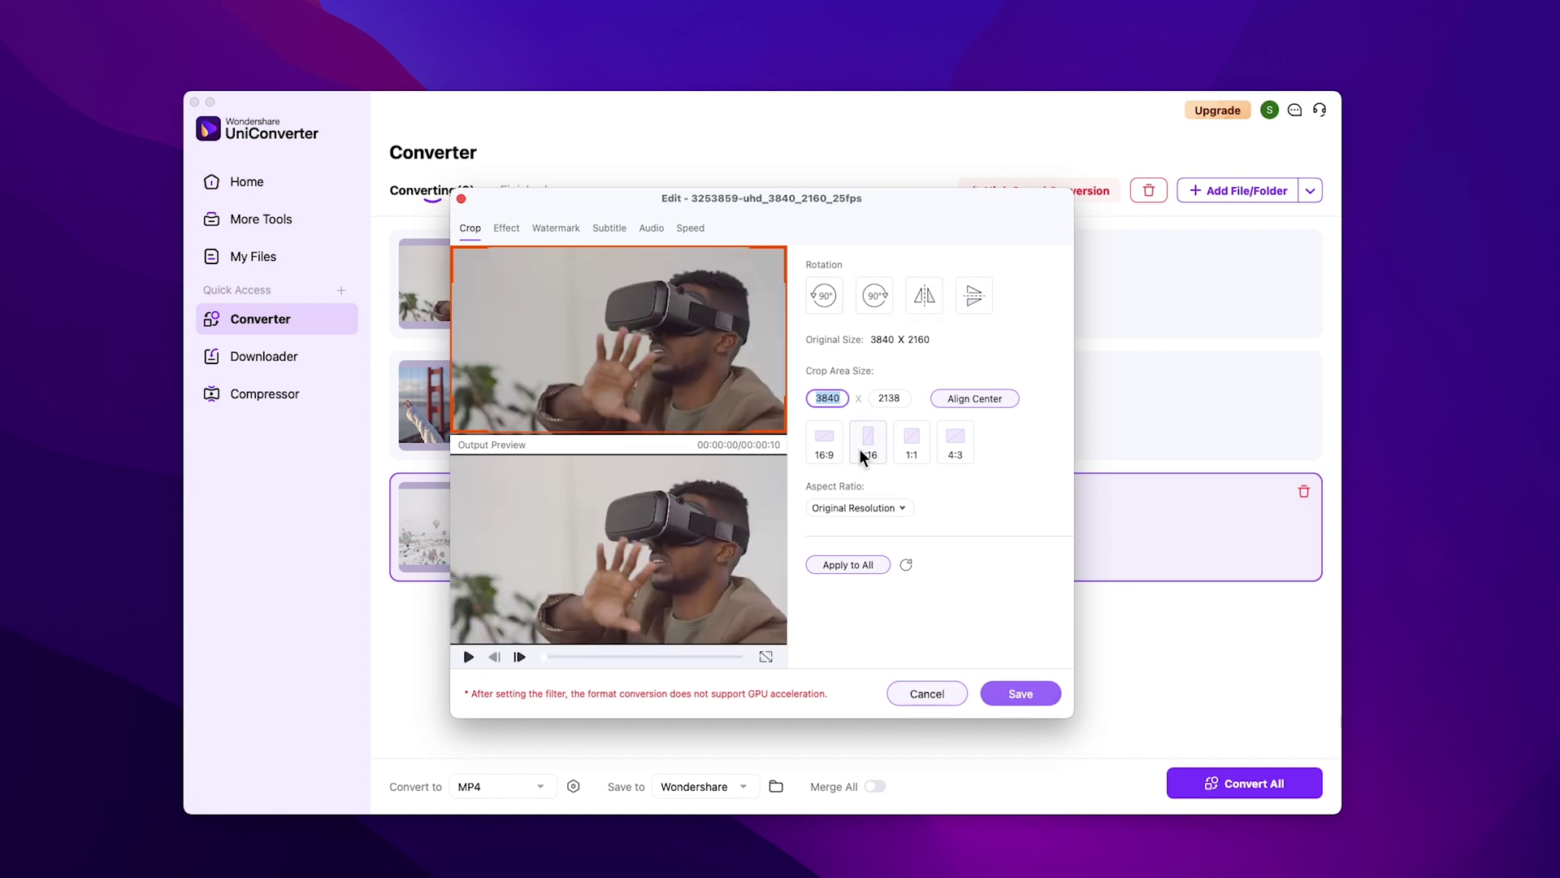
left_click(1021, 693)
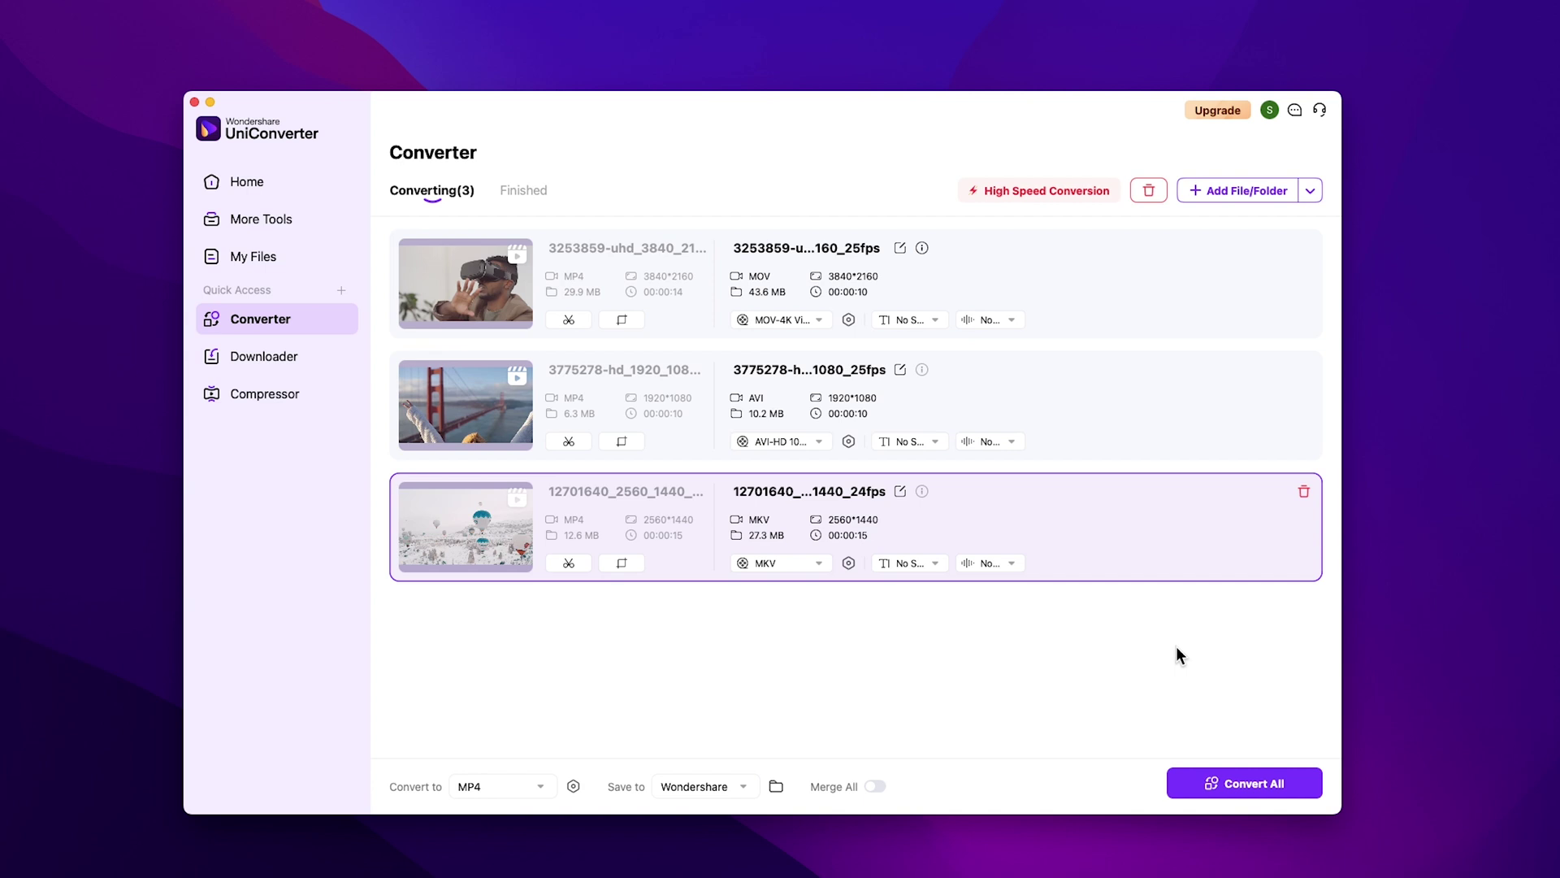
Run Convert All to produce the MOV, AVI and MKV files
left_click(1197, 782)
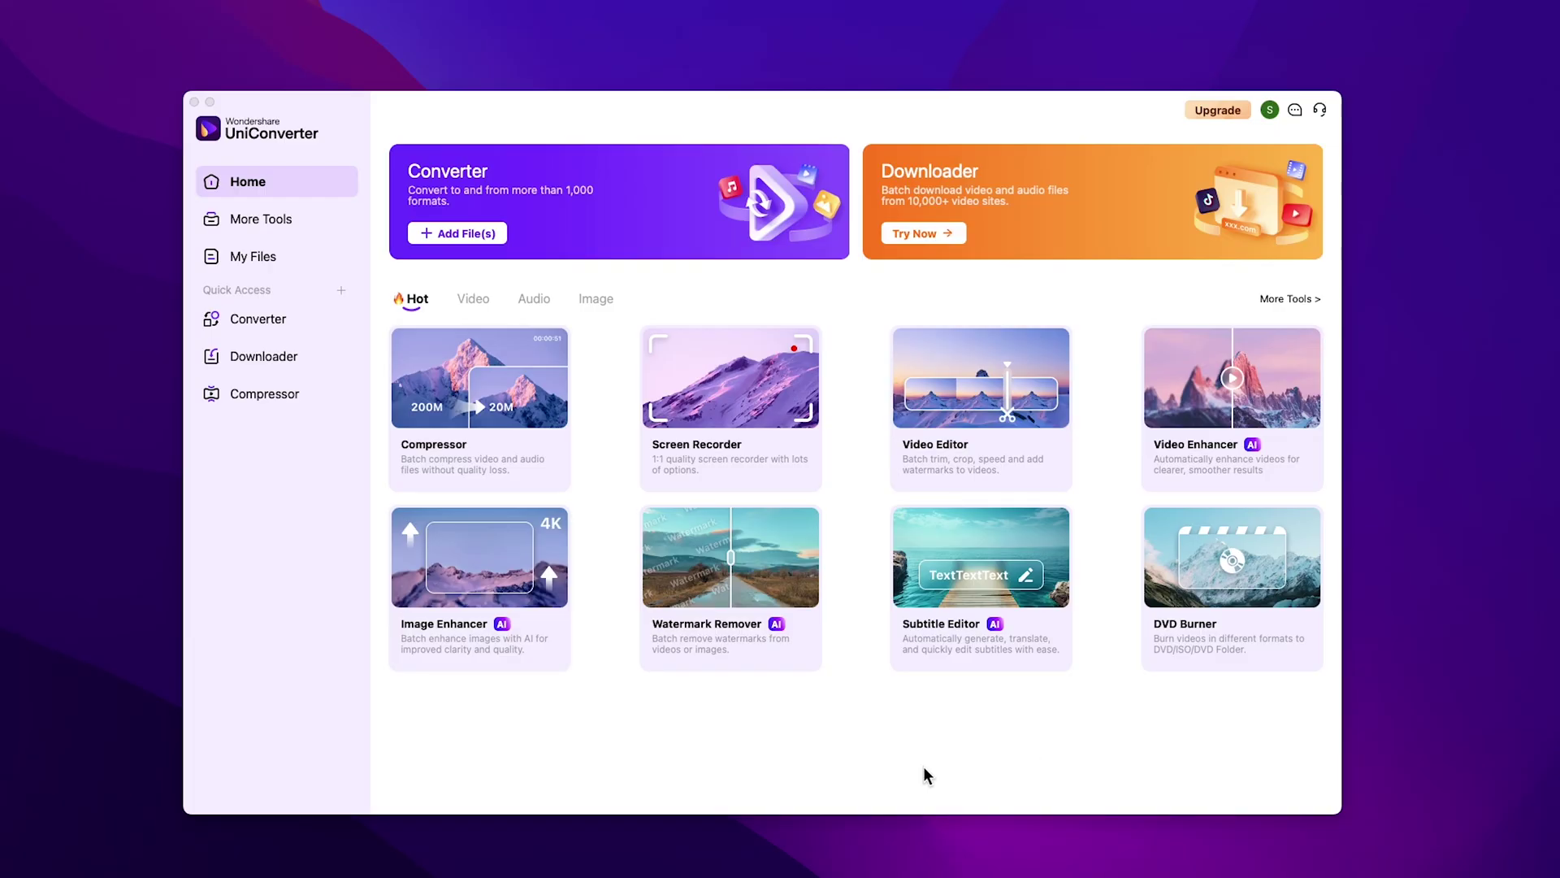
Check the converted .mov, .avi and .mkv files in the Wondershare folder, then return to Home
mouse_move(490, 401)
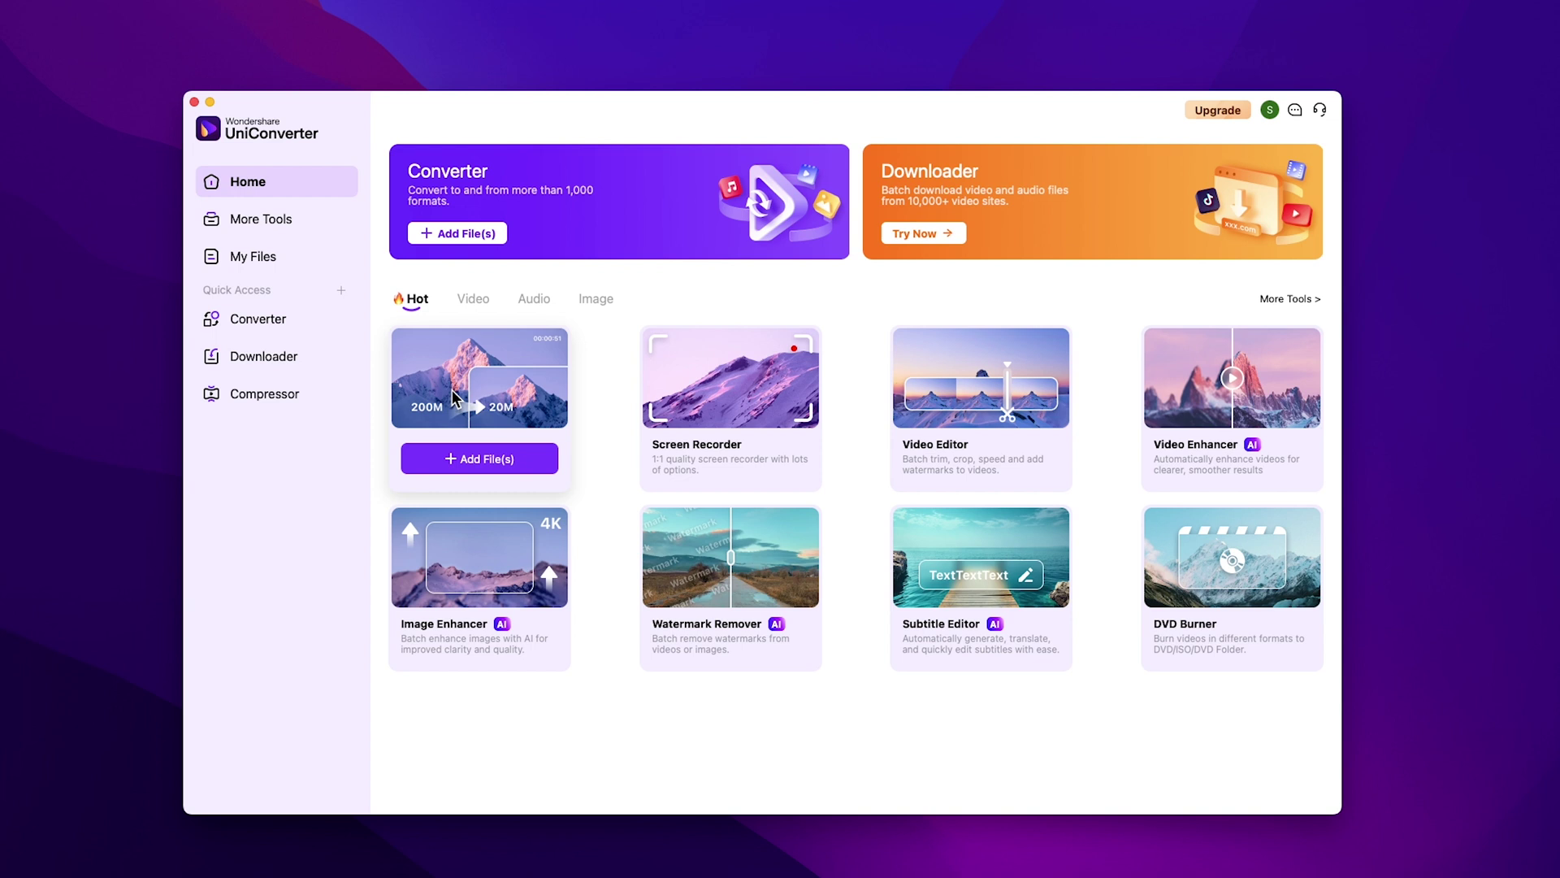
Open the Compressor and add the 29.9 MB 3840×2160 MP4 clip
left_click(454, 398)
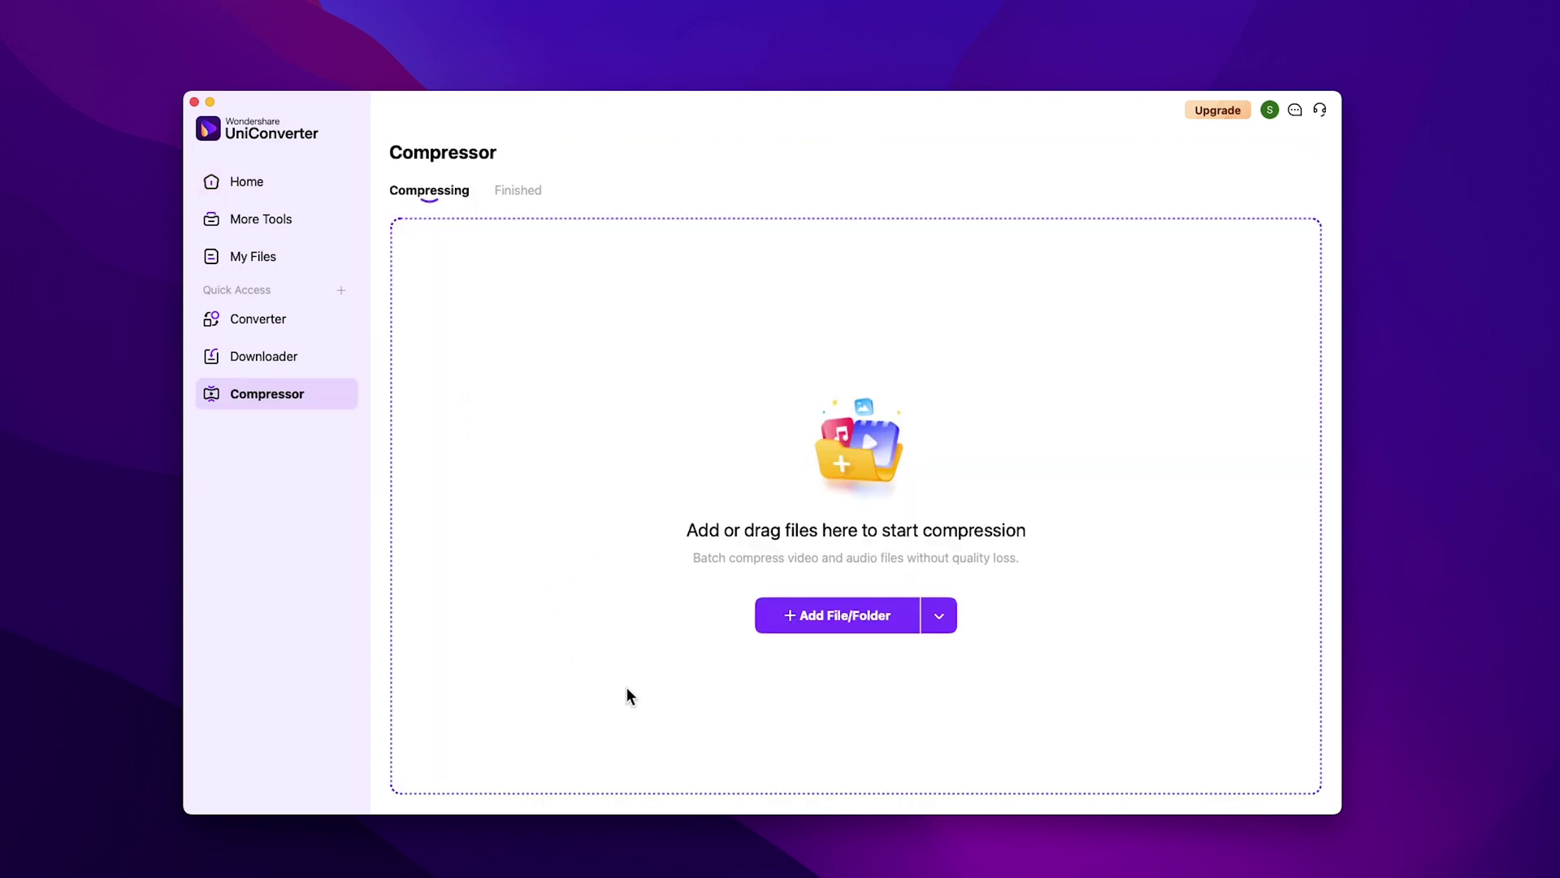
left_click(821, 618)
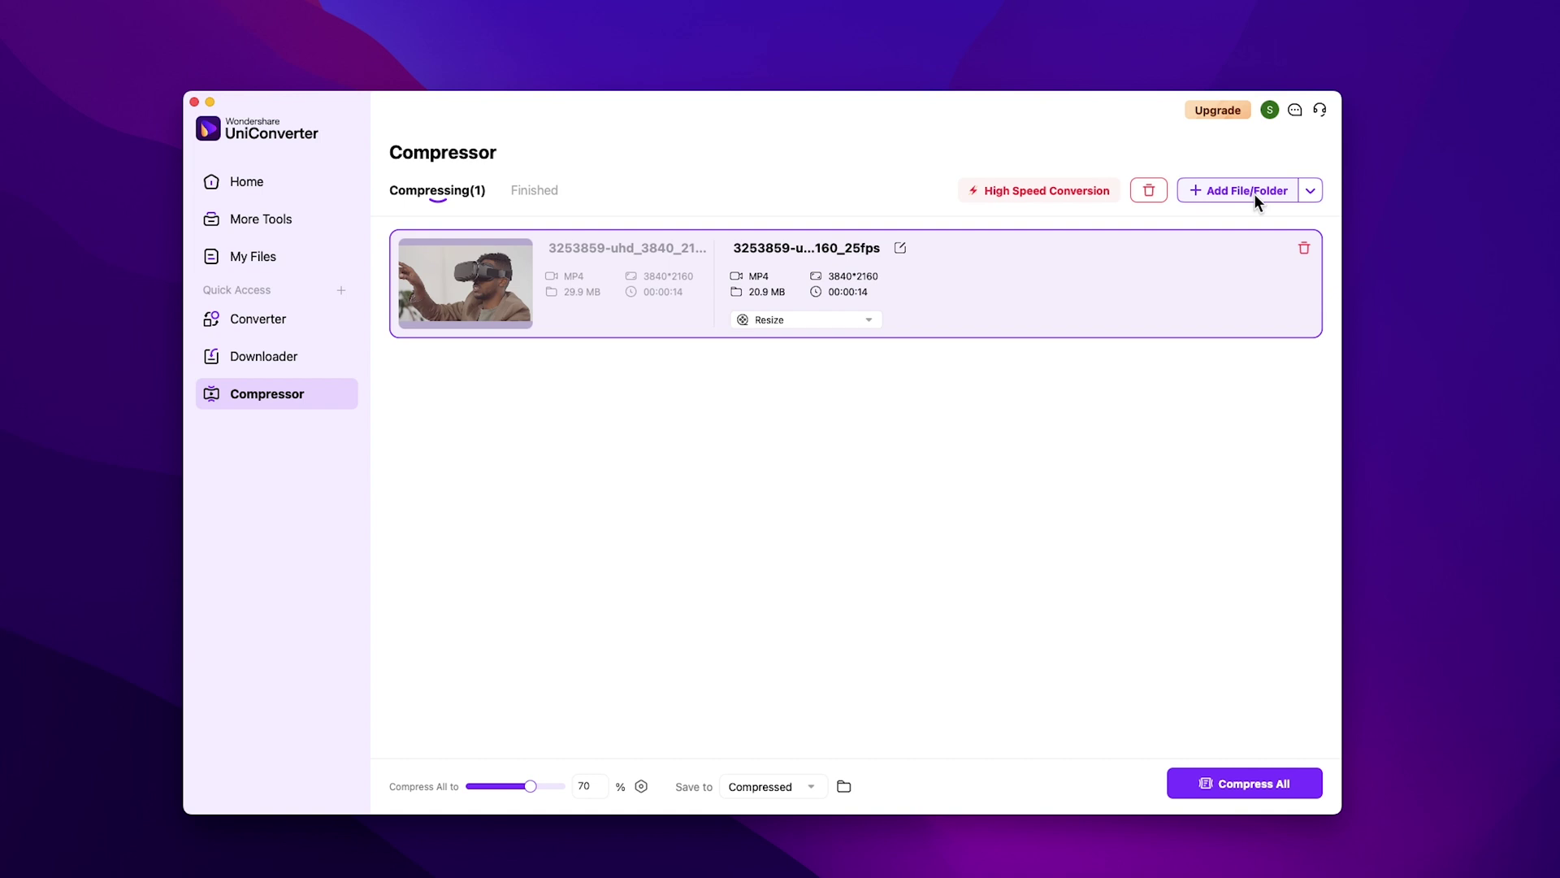
In Compress Settings, compare AI and Basic Compression and preview the advanced encoding options
left_click(821, 325)
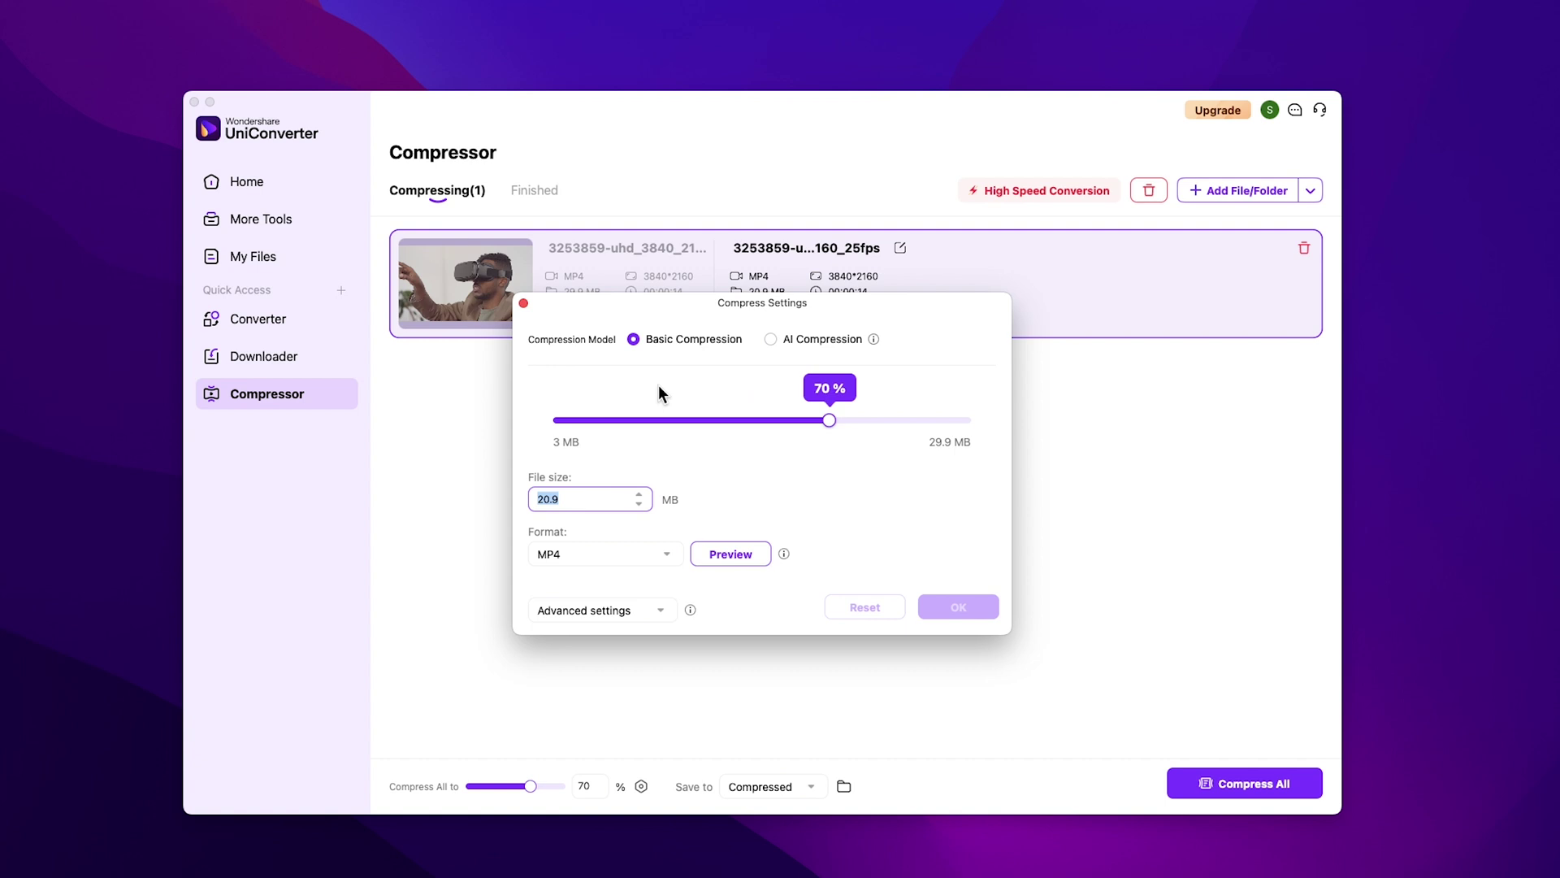
left_click(813, 341)
left_click(694, 341)
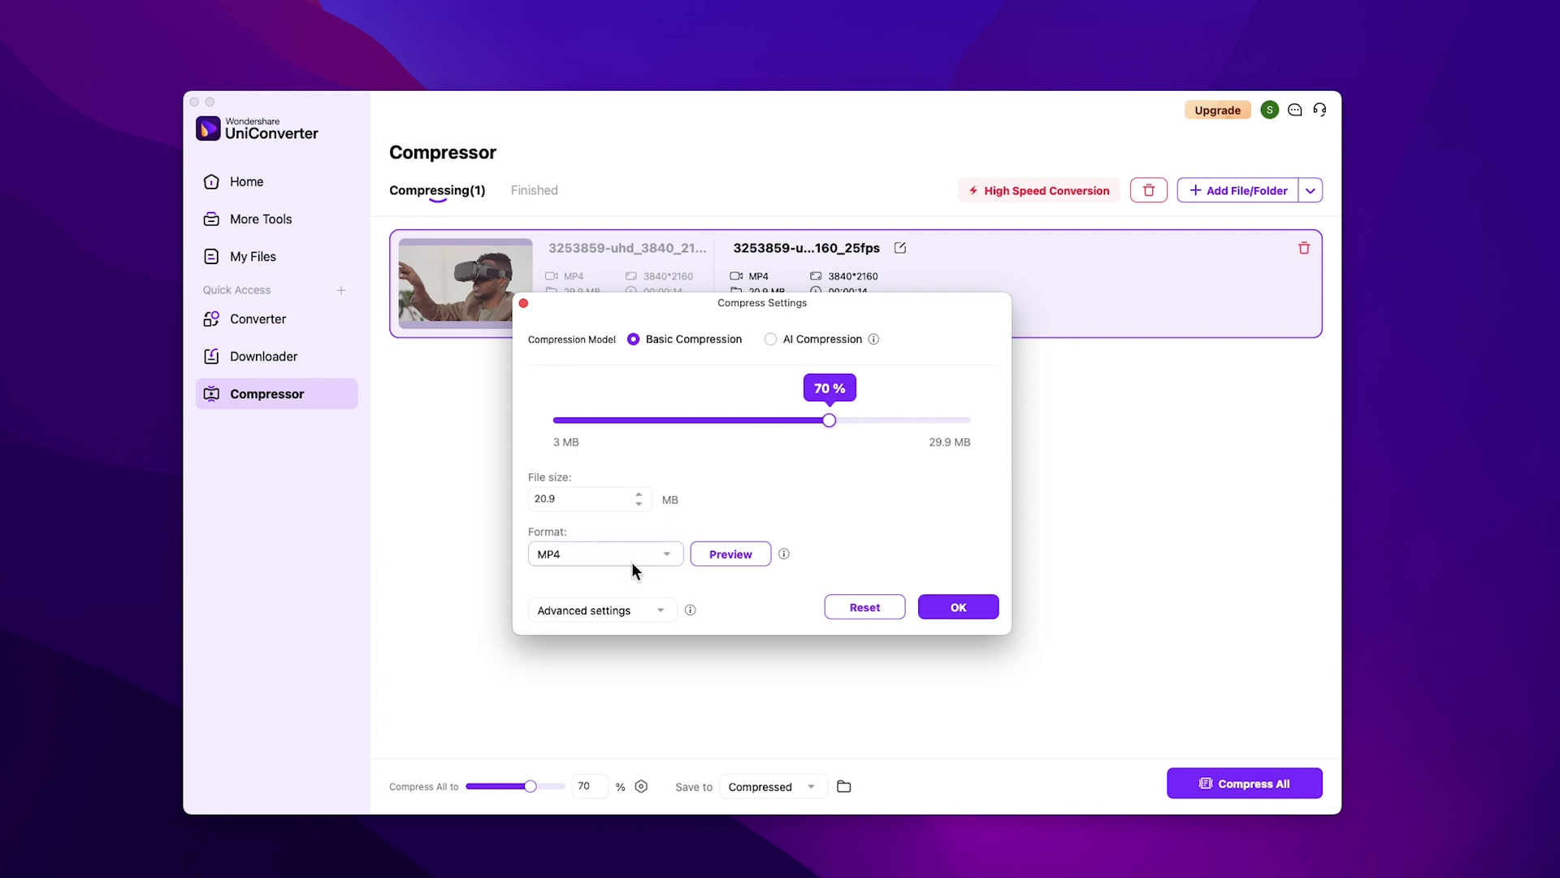
left_click(620, 607)
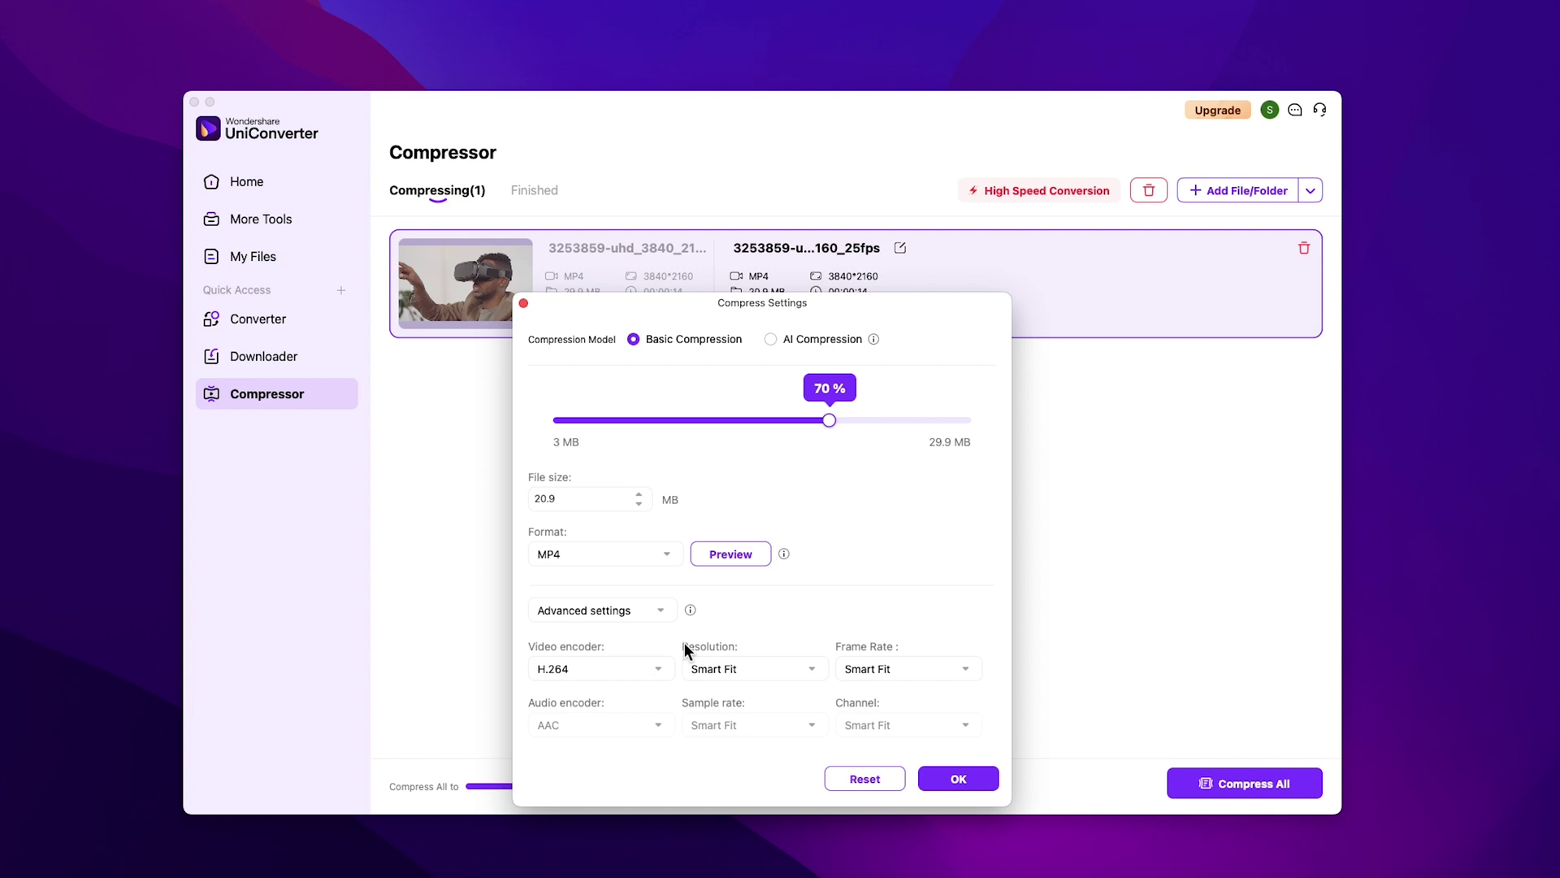
left_click(672, 610)
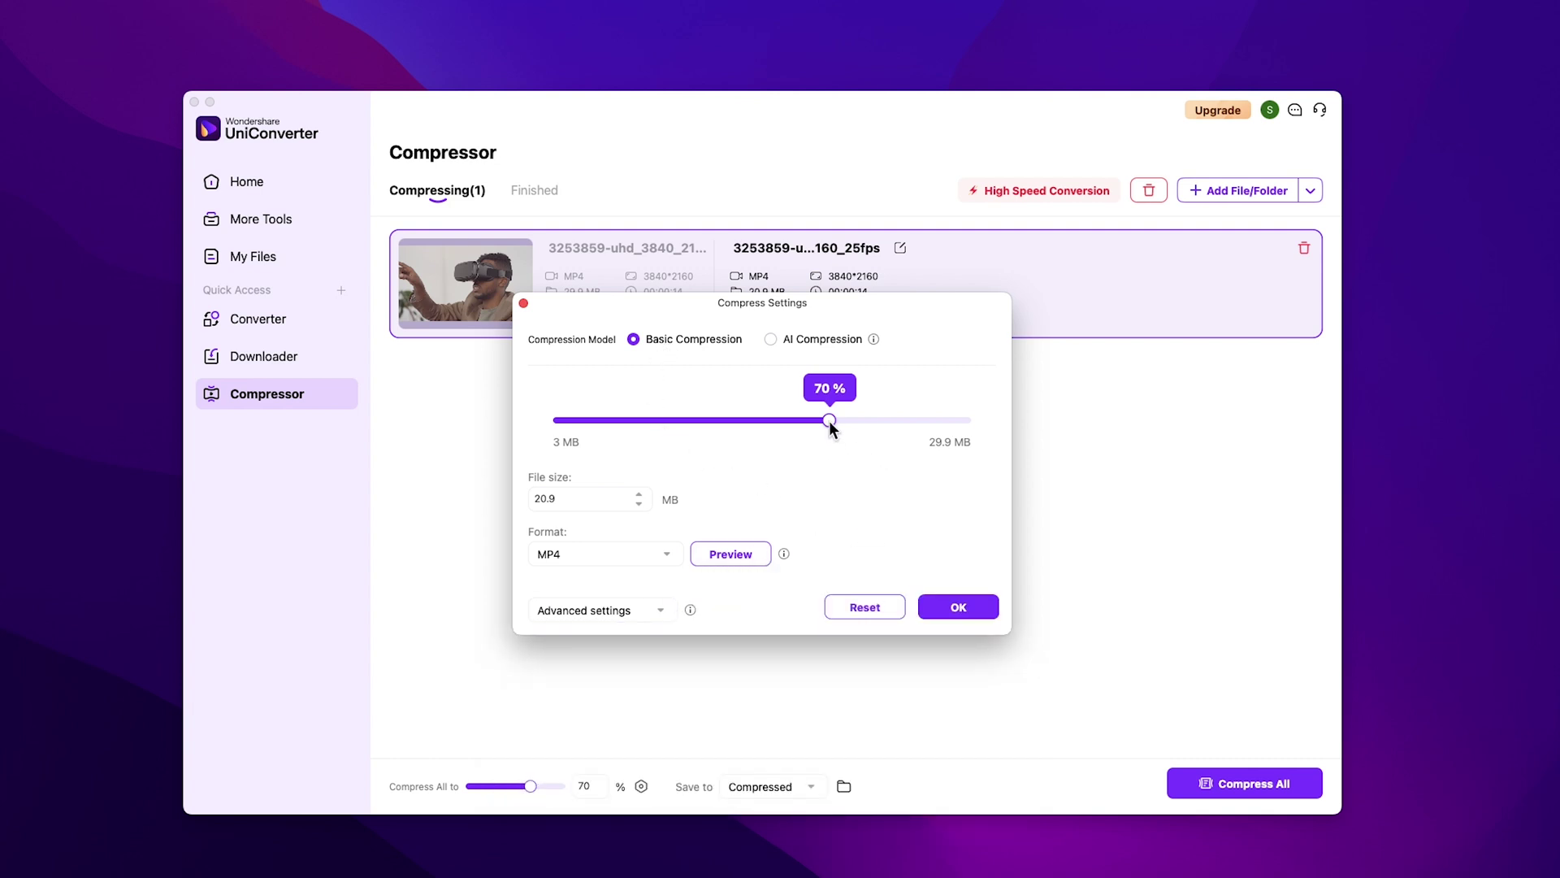
Adjust the Basic Compression slider to settle at 60%, about 17.9 MB
left_click_drag(801, 422, 754, 420)
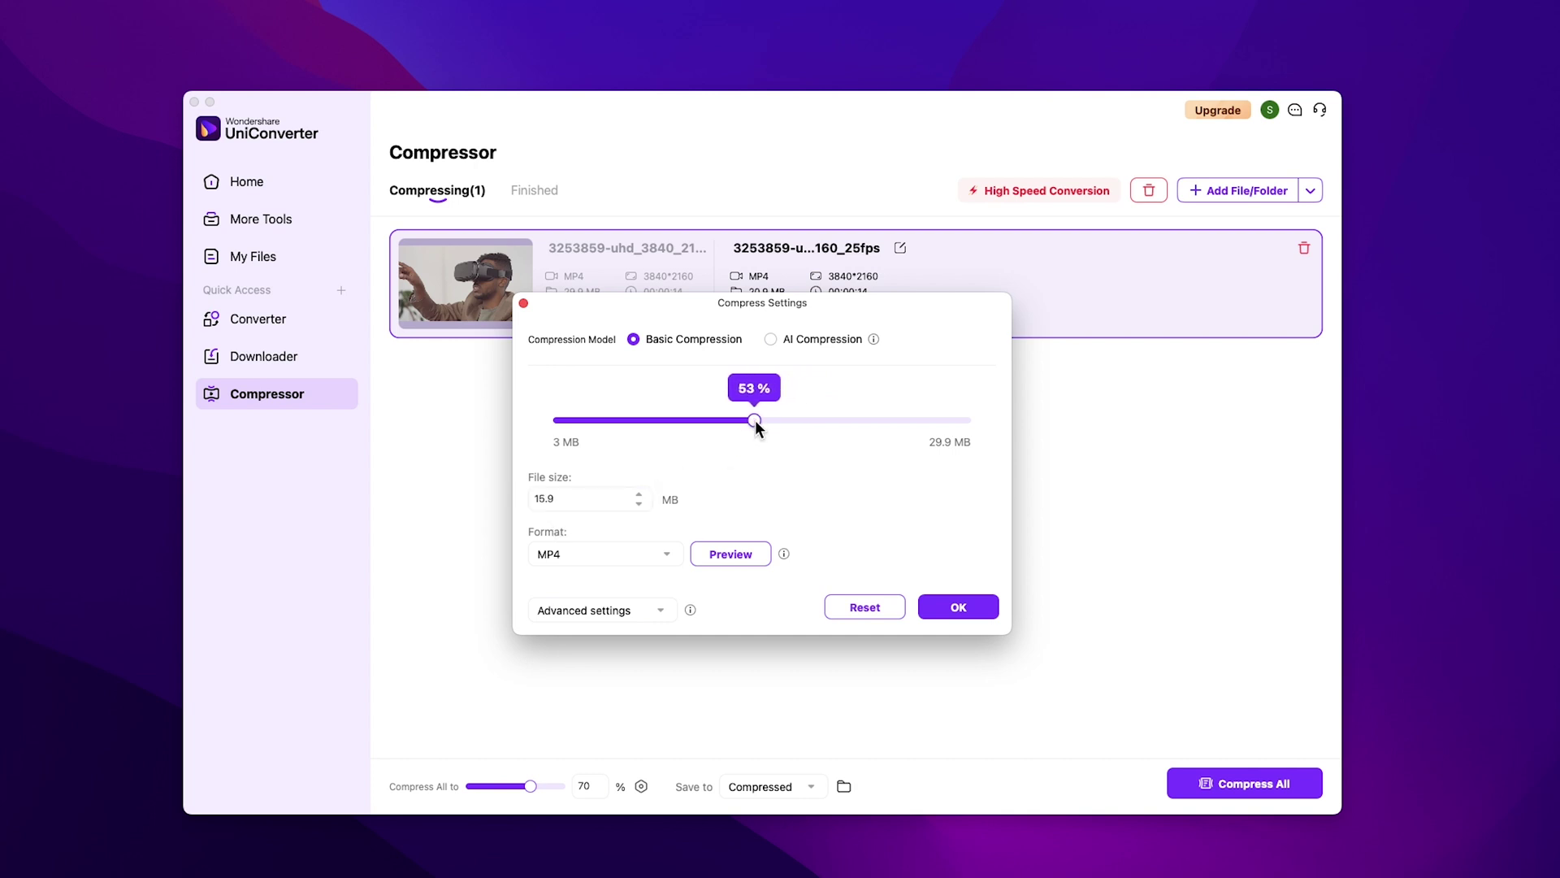
left_click_drag(754, 421, 774, 421)
left_click_drag(640, 299, 678, 351)
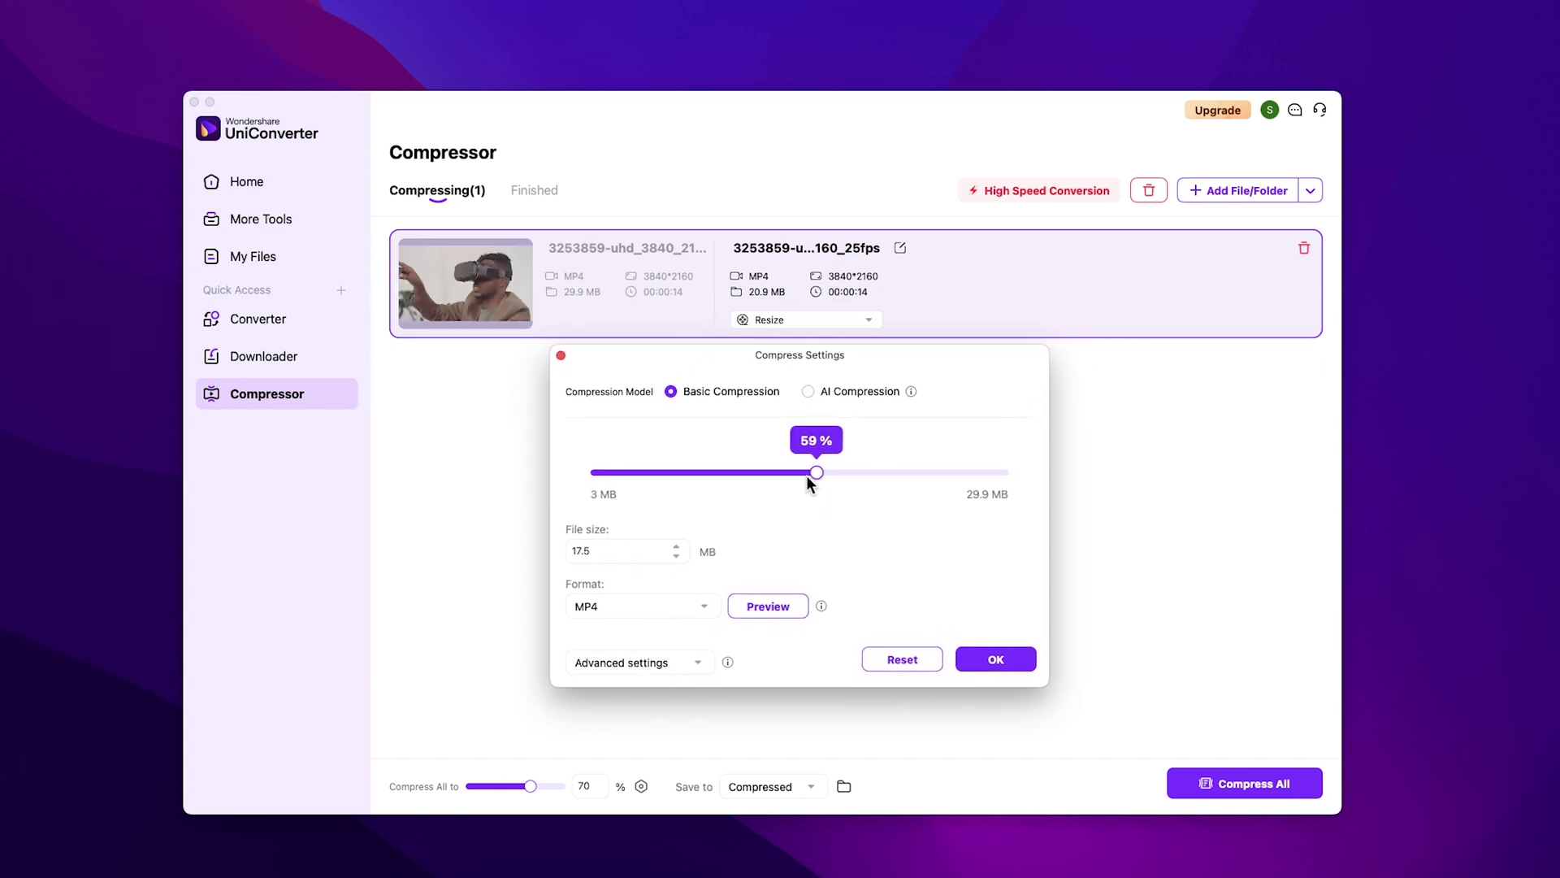
left_click_drag(853, 472, 814, 475)
Compress the video at 60%, then compare the 15.7 MB Comp.mp4 with the 29.9 MB Orignal.mp4 in Finder
left_click(1020, 651)
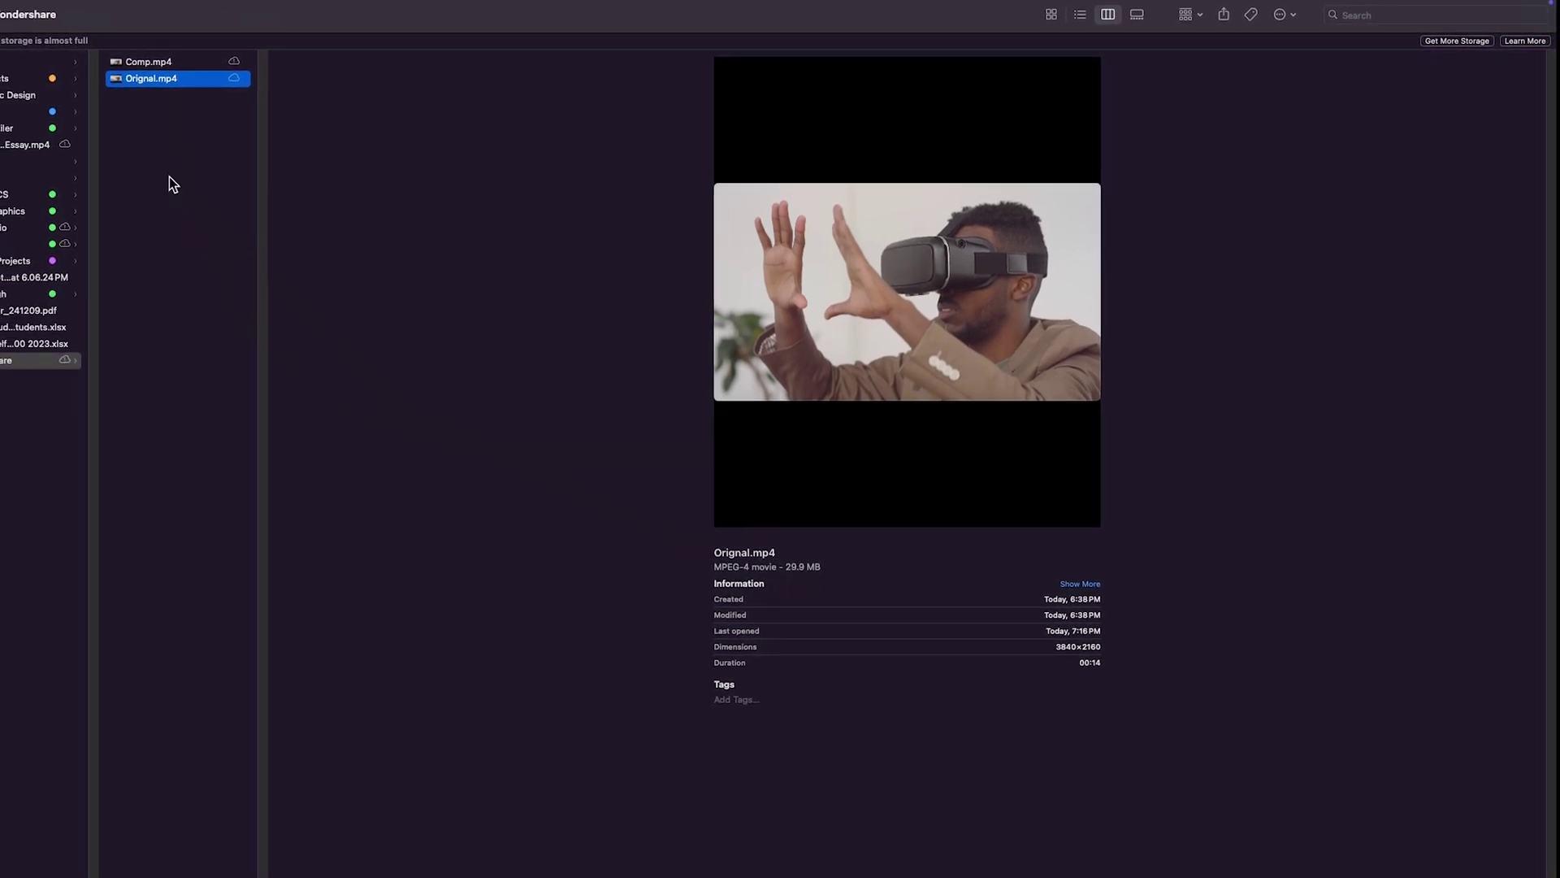
left_click(213, 63)
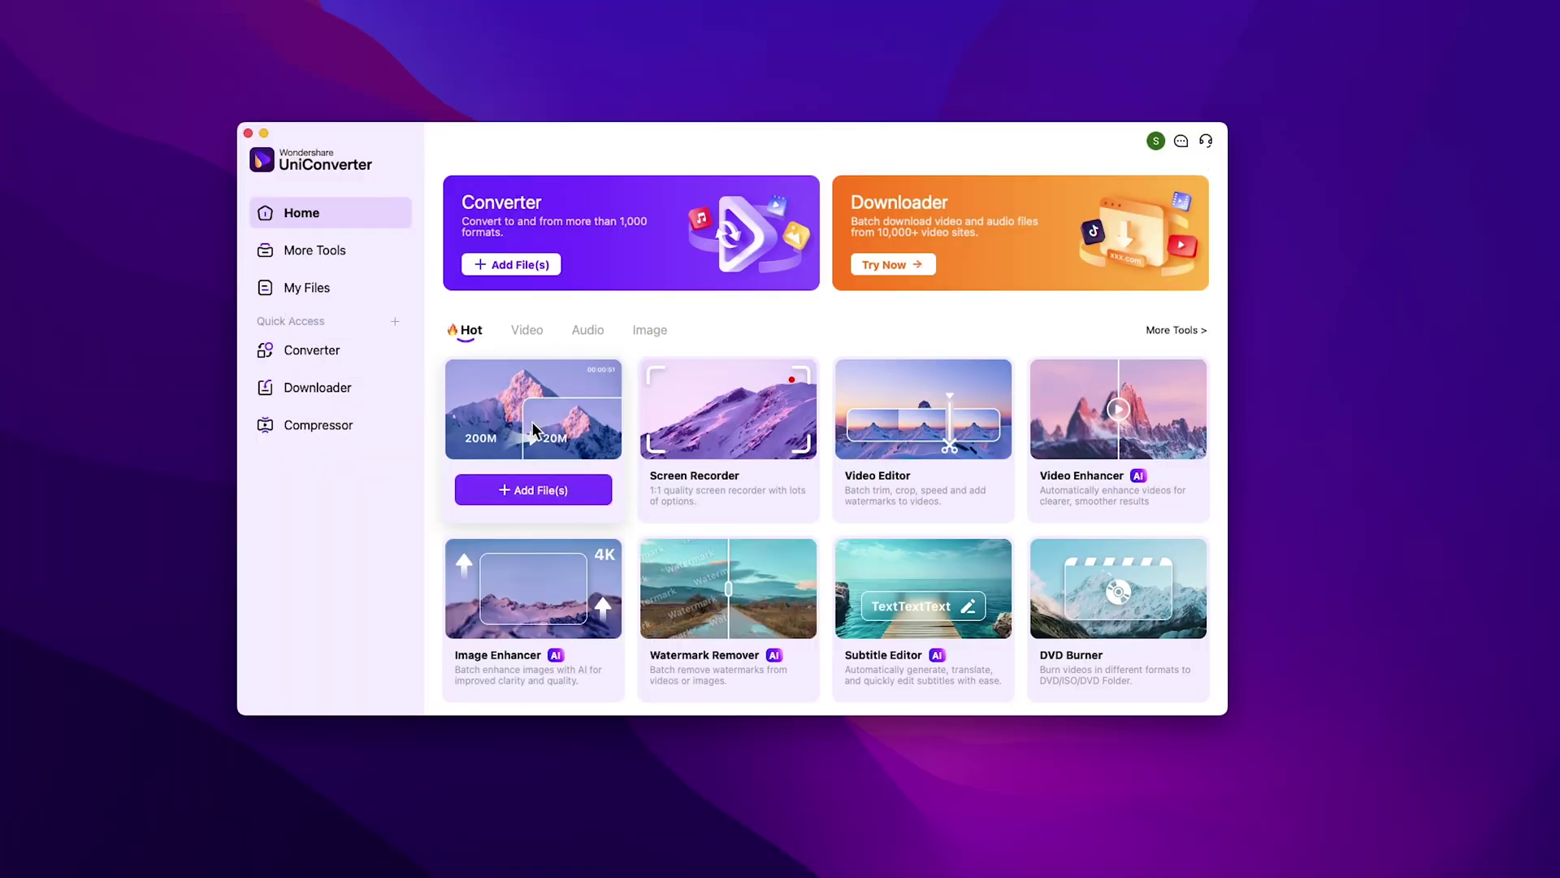
Load four 4K MP4 clips into the Compressor
left_click(533, 426)
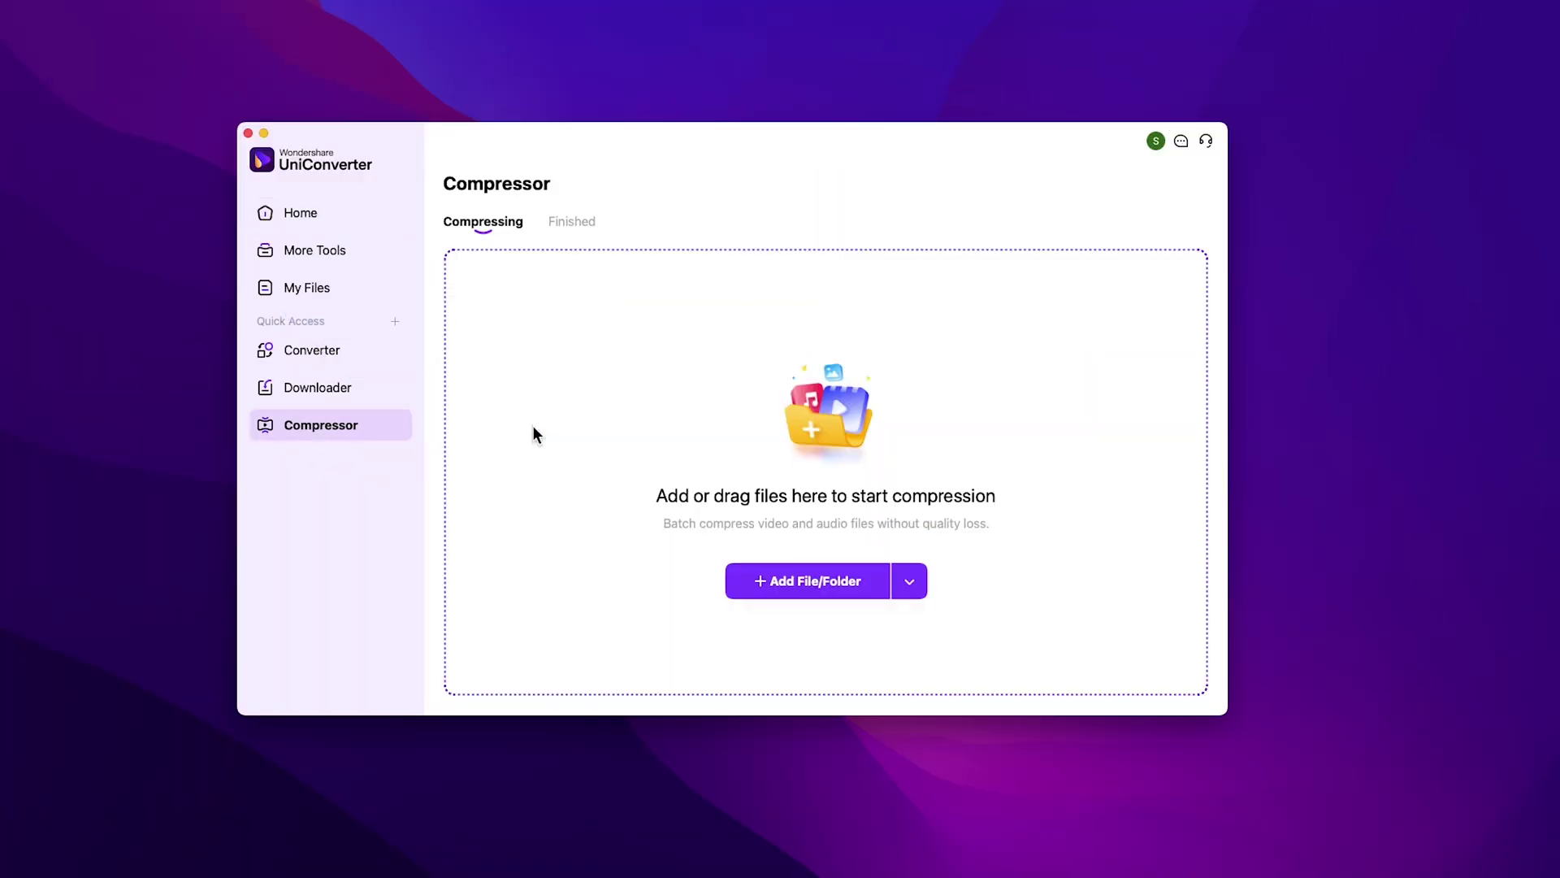
left_click(832, 588)
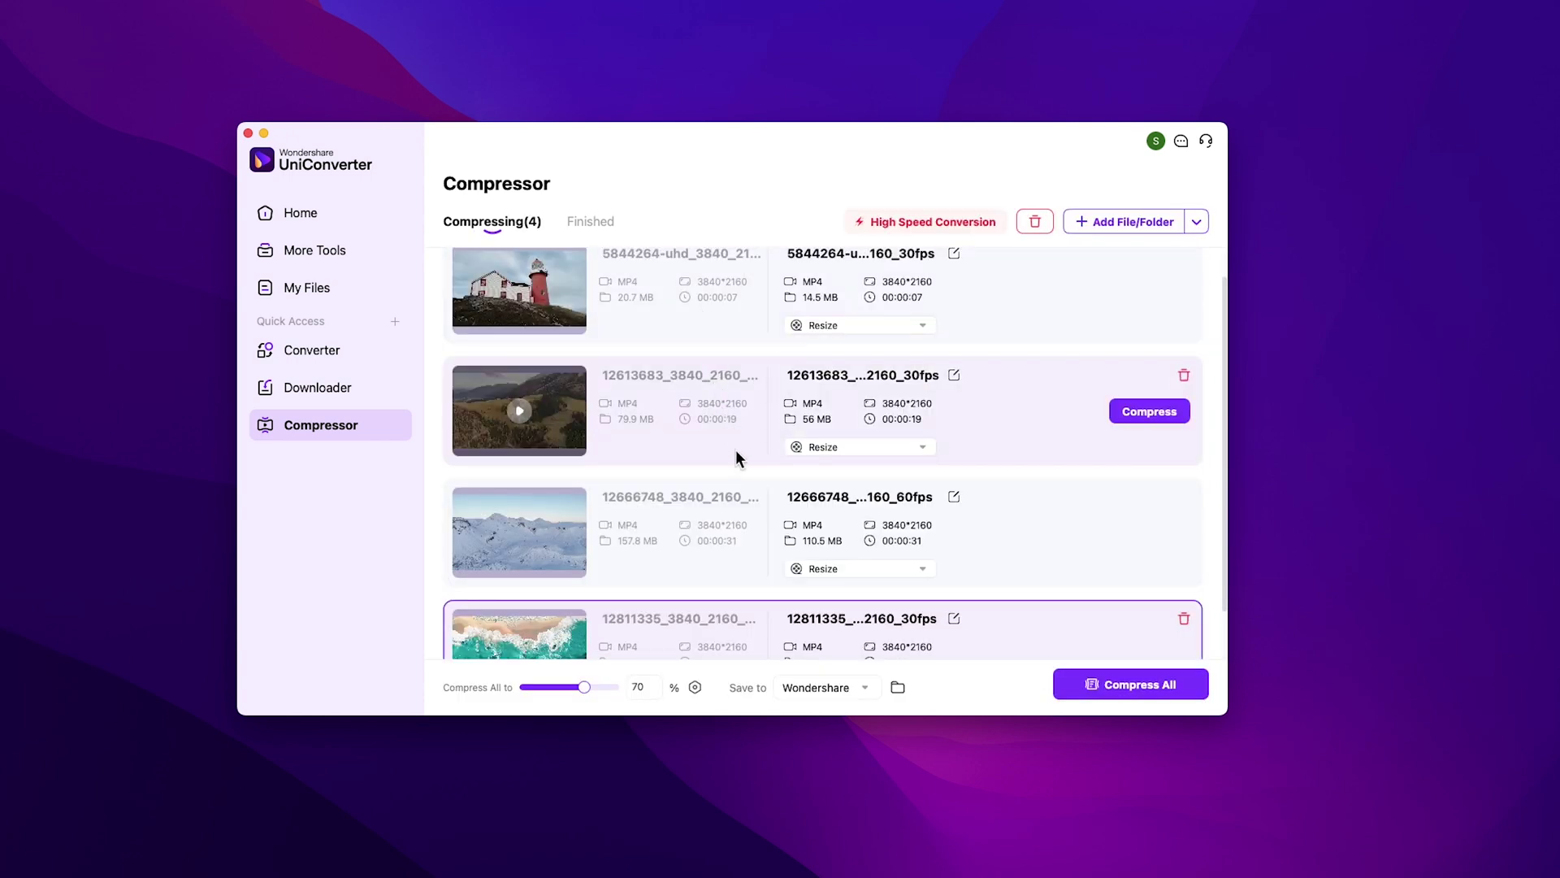
scroll(736, 482, "down", 2)
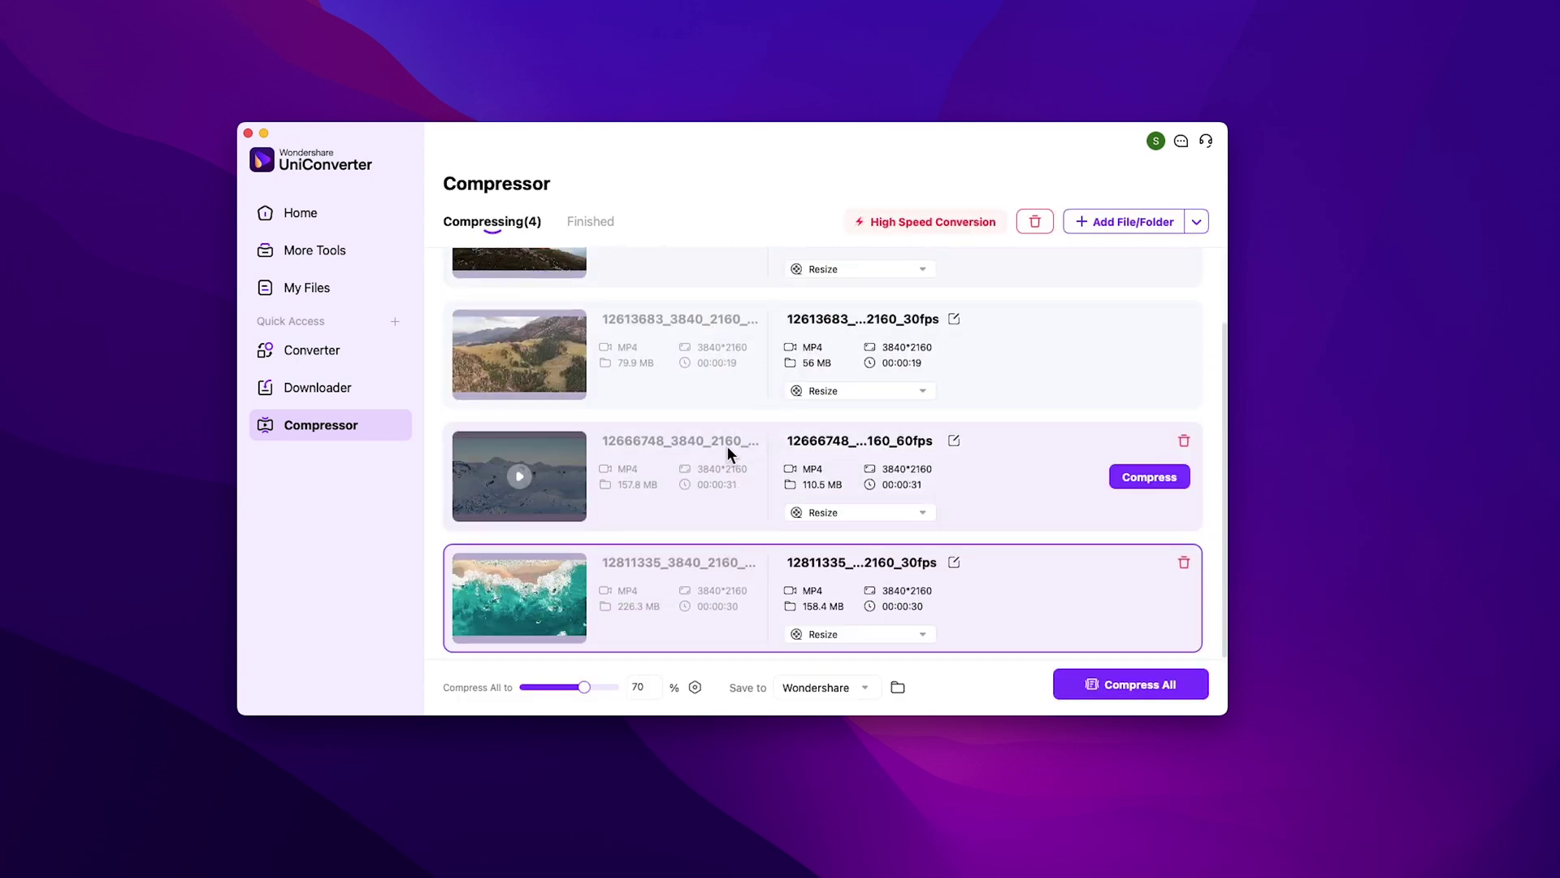
scroll(723, 346, "up", 3)
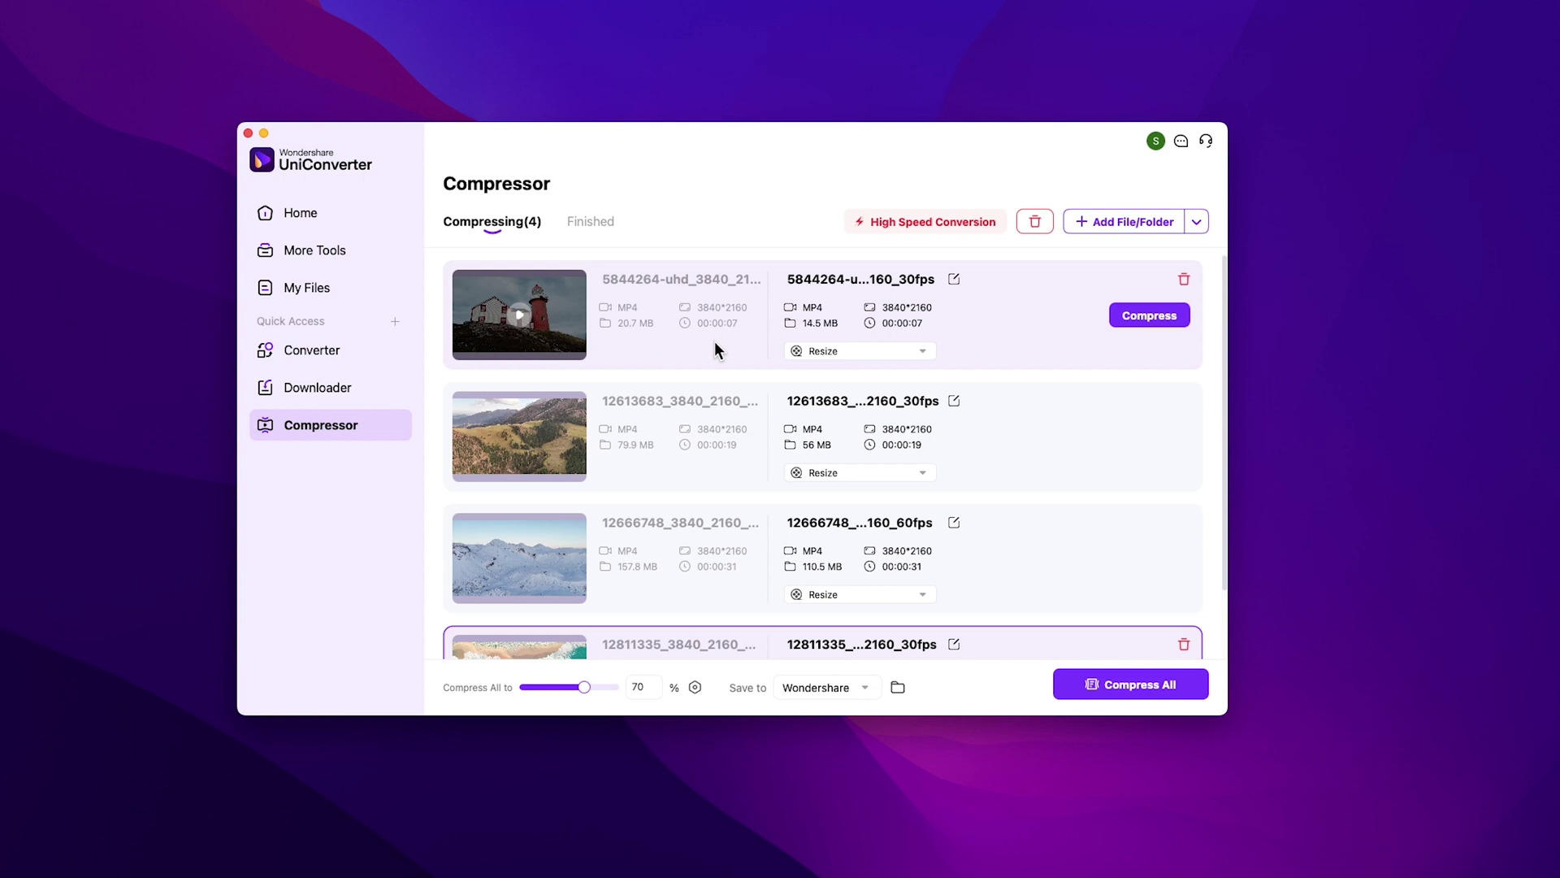
Check the lighthouse clip's settings, then set compression for all files to 60%
left_click(856, 349)
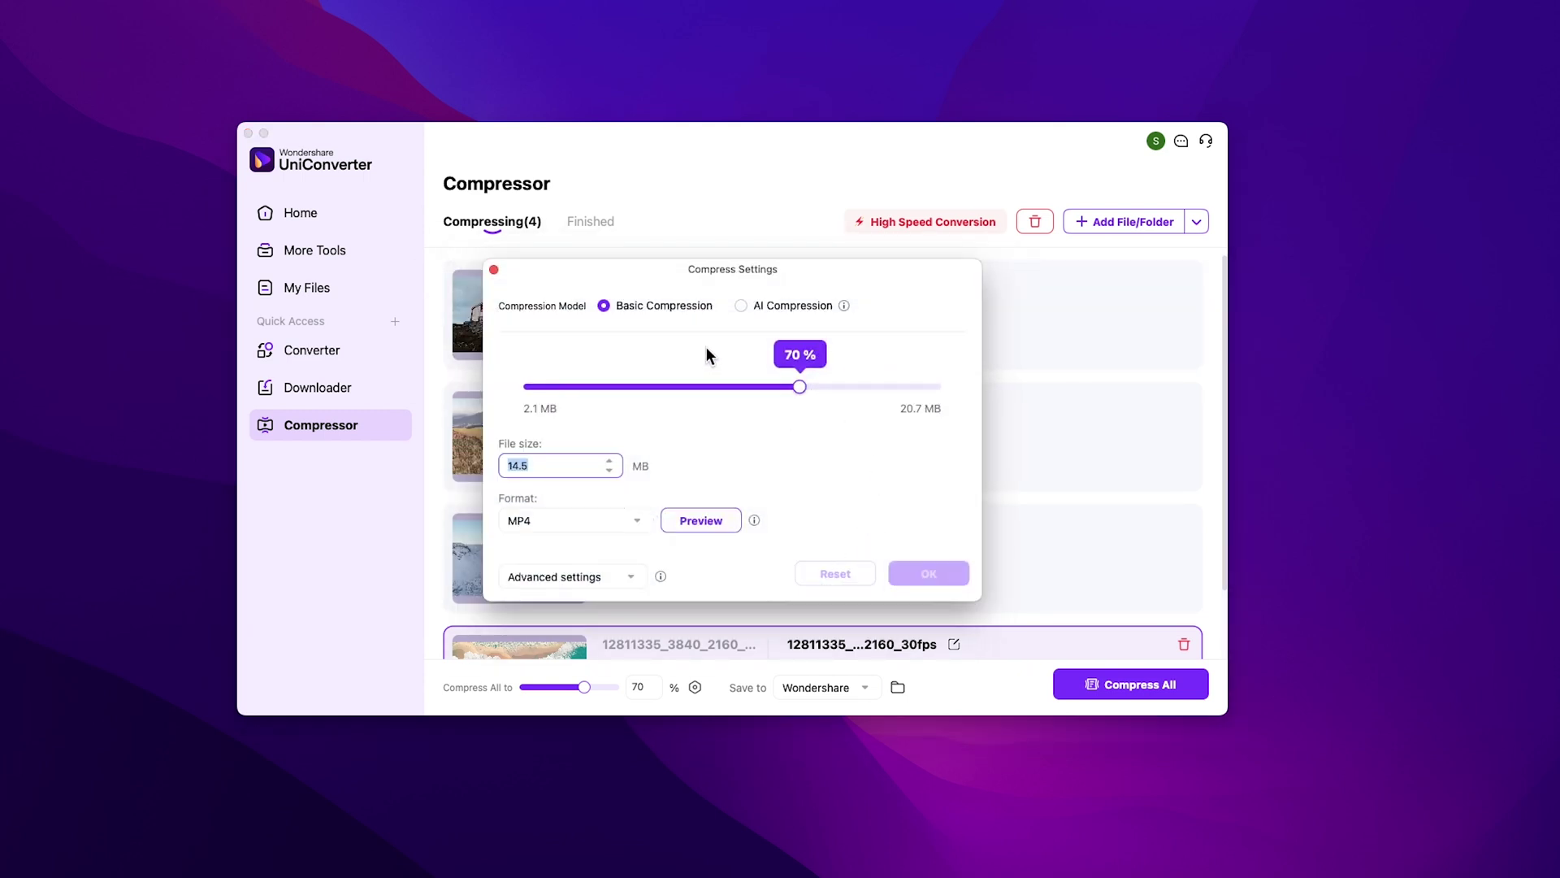
left_click(494, 271)
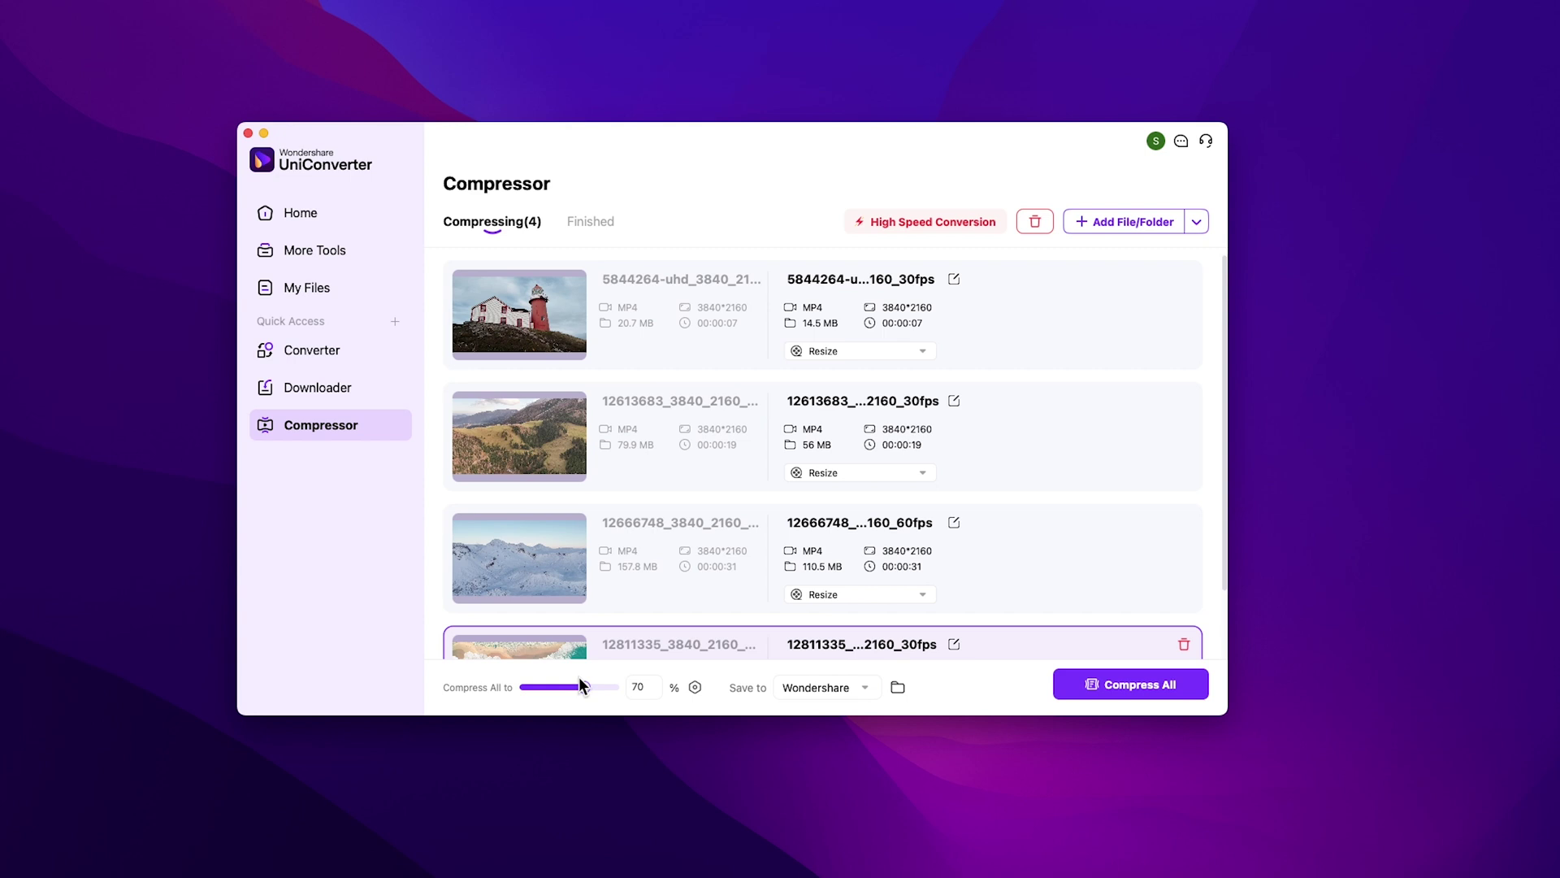
left_click_drag(582, 683, 572, 684)
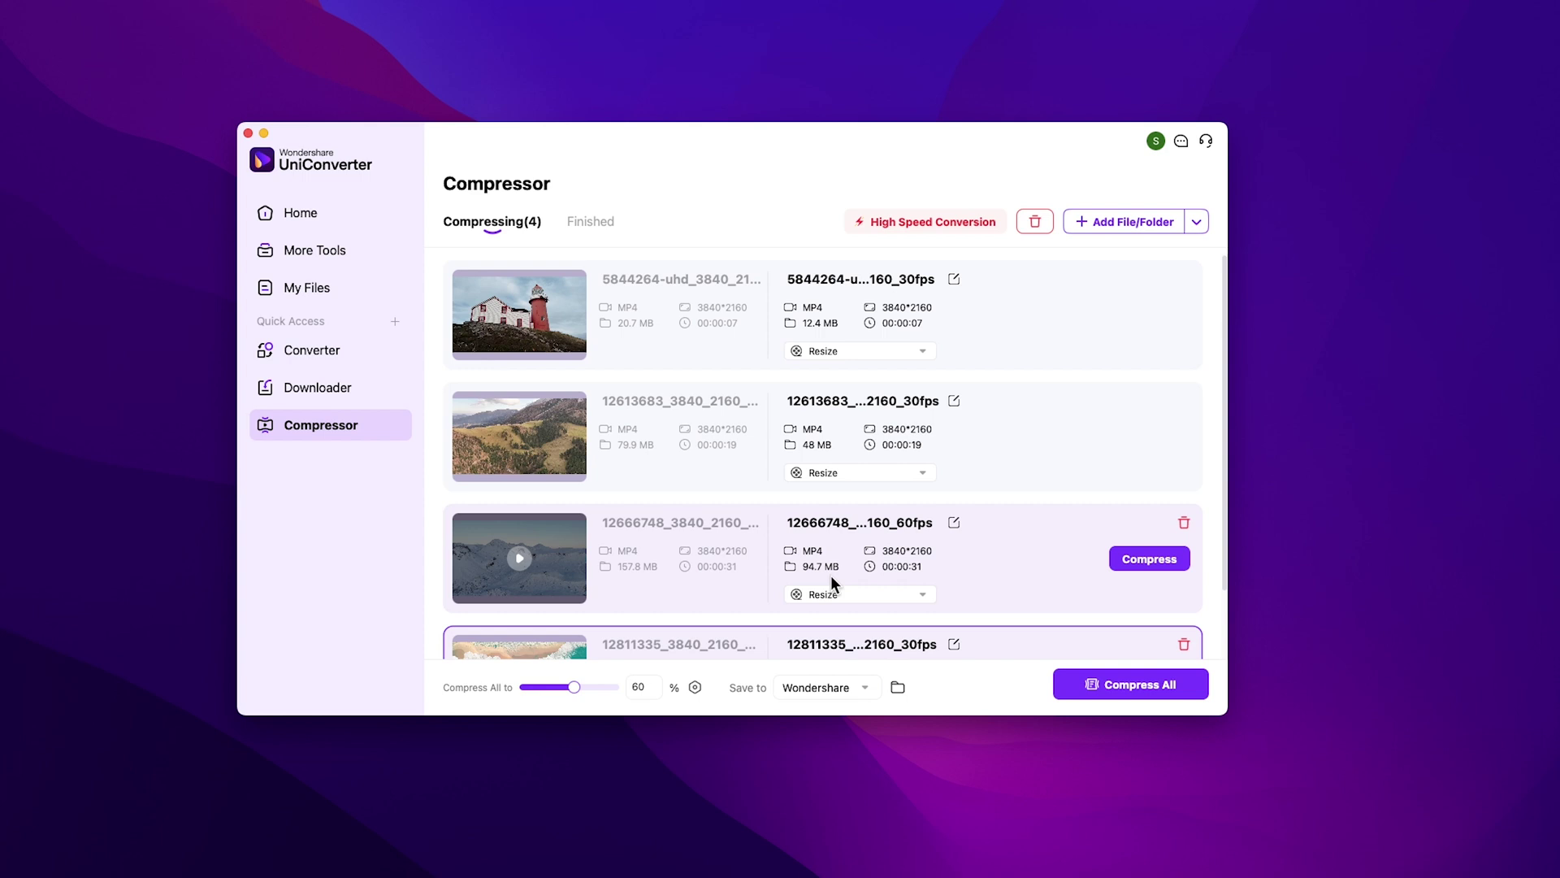
scroll(842, 574, "down", 2)
scroll(889, 557, "up", 2)
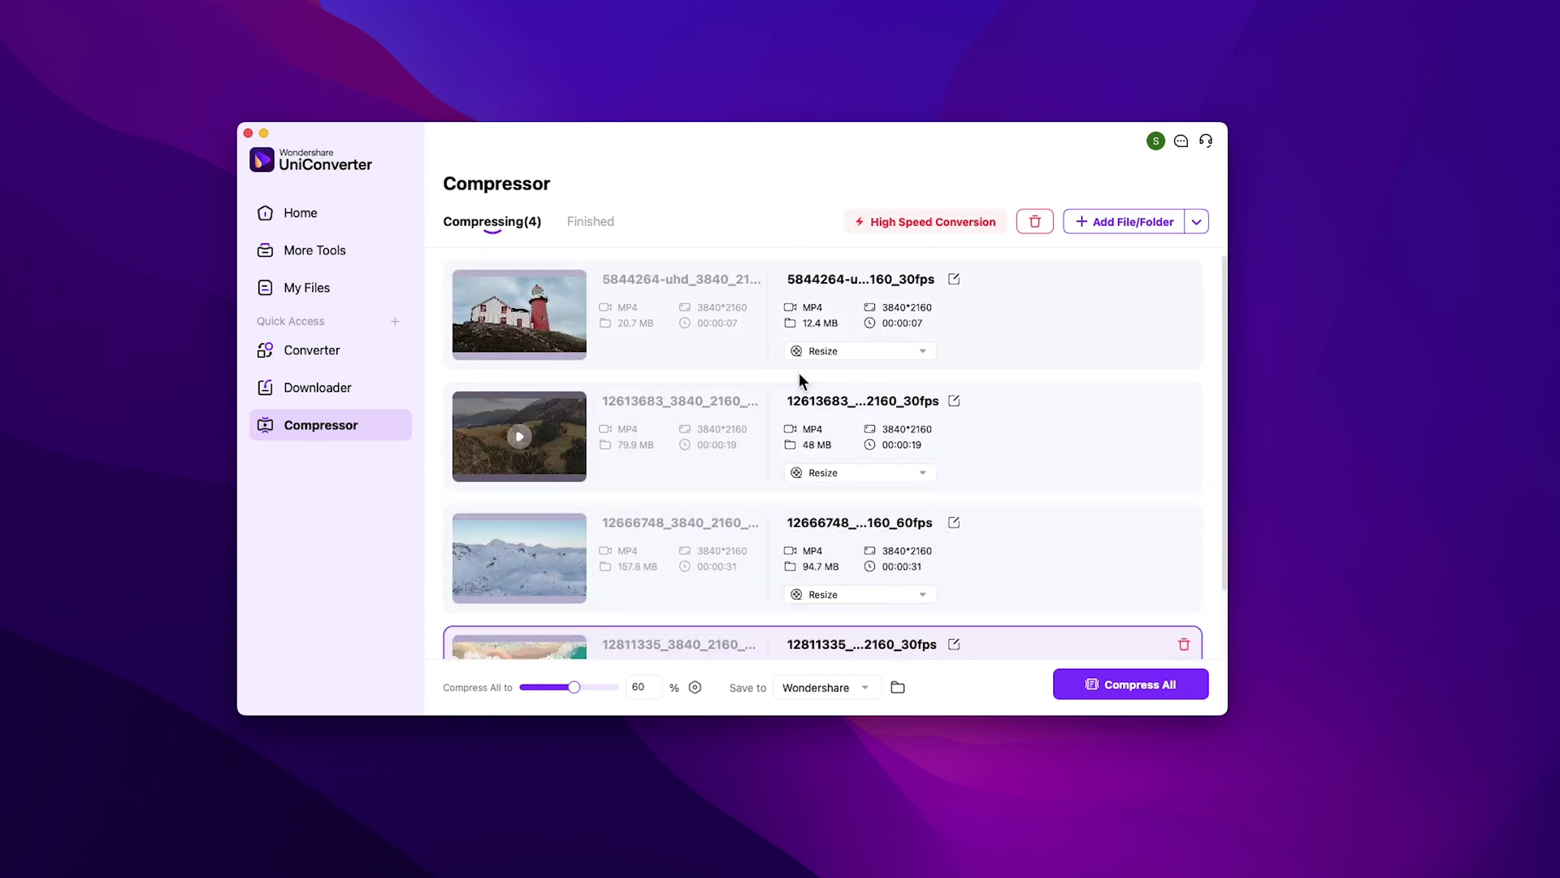
Batch-compress all four 4K clips with Compress All and wait for completion
left_click(1139, 688)
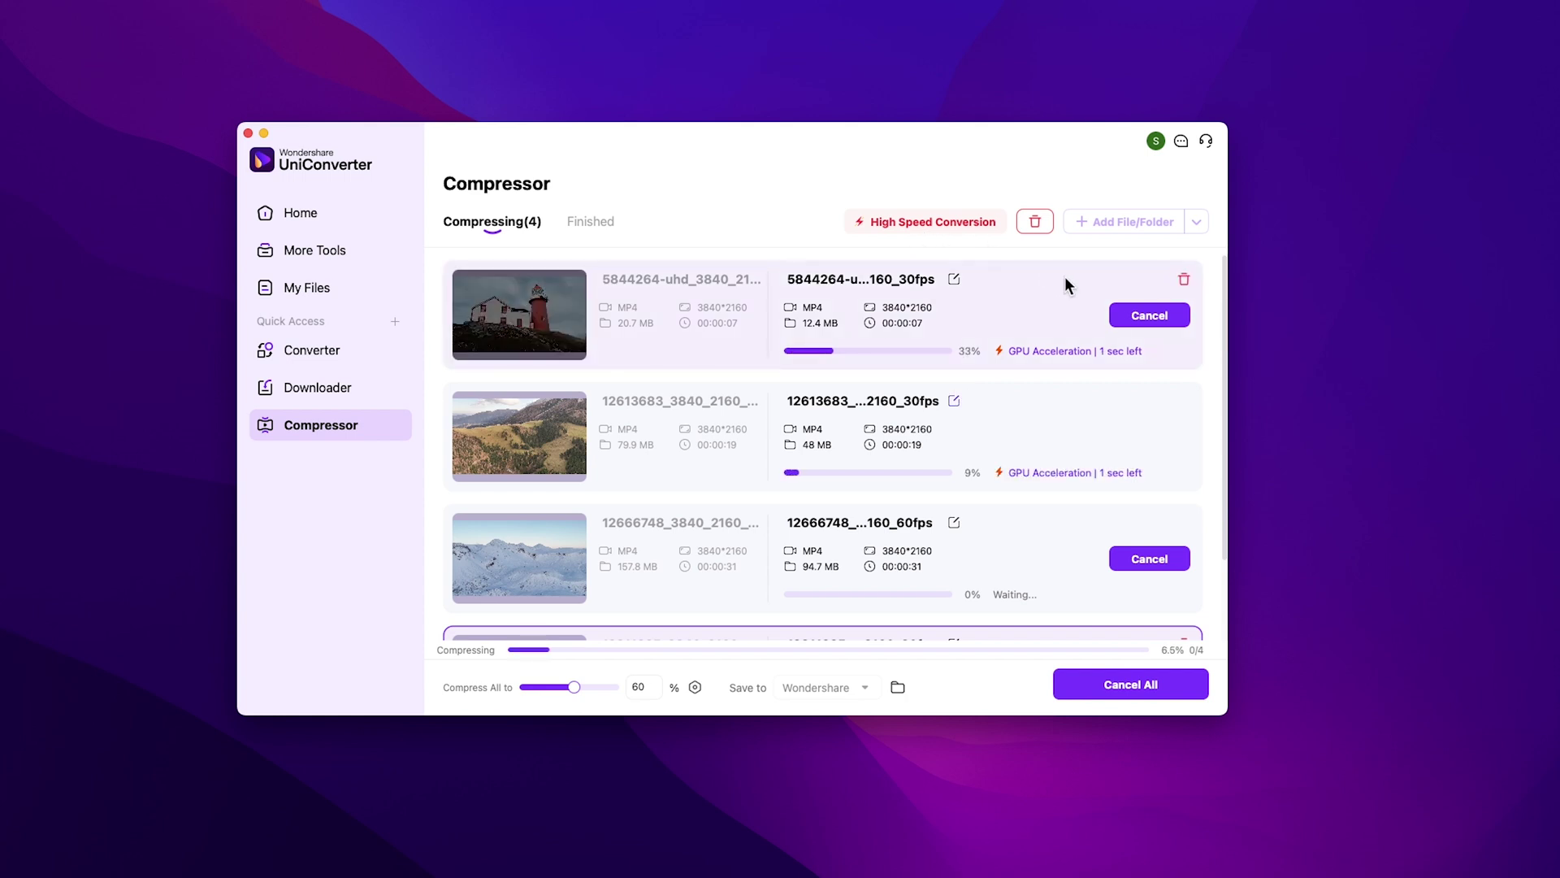
scroll(1066, 289, "down", 3)
scroll(1066, 291, "up", 3)
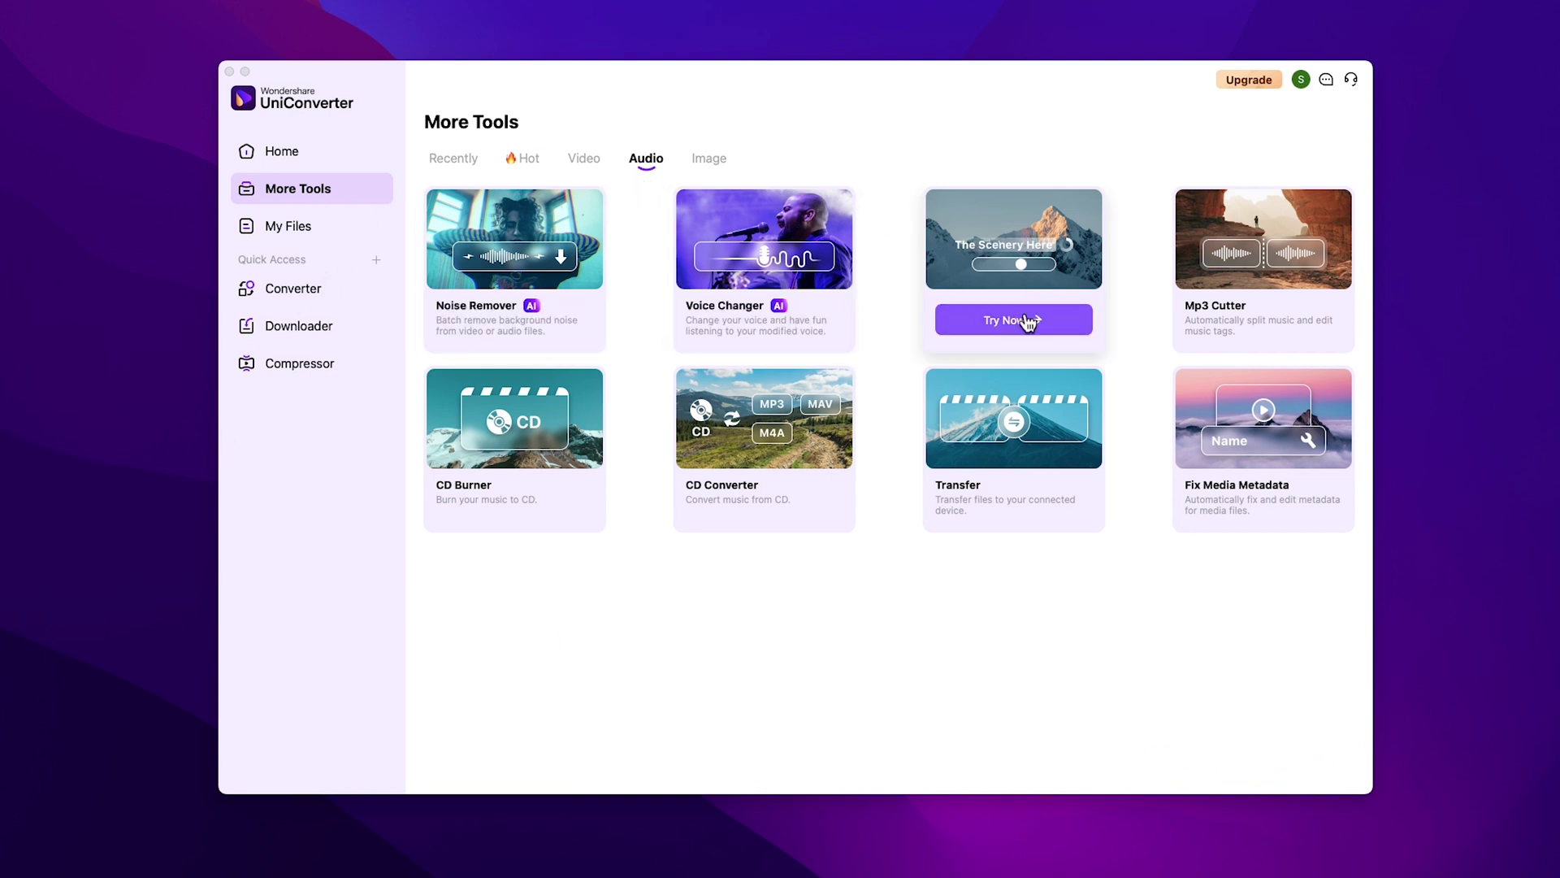
Open Text to Speech and preview the Advertisement type's Promotional and Powerful voices
left_click(1026, 317)
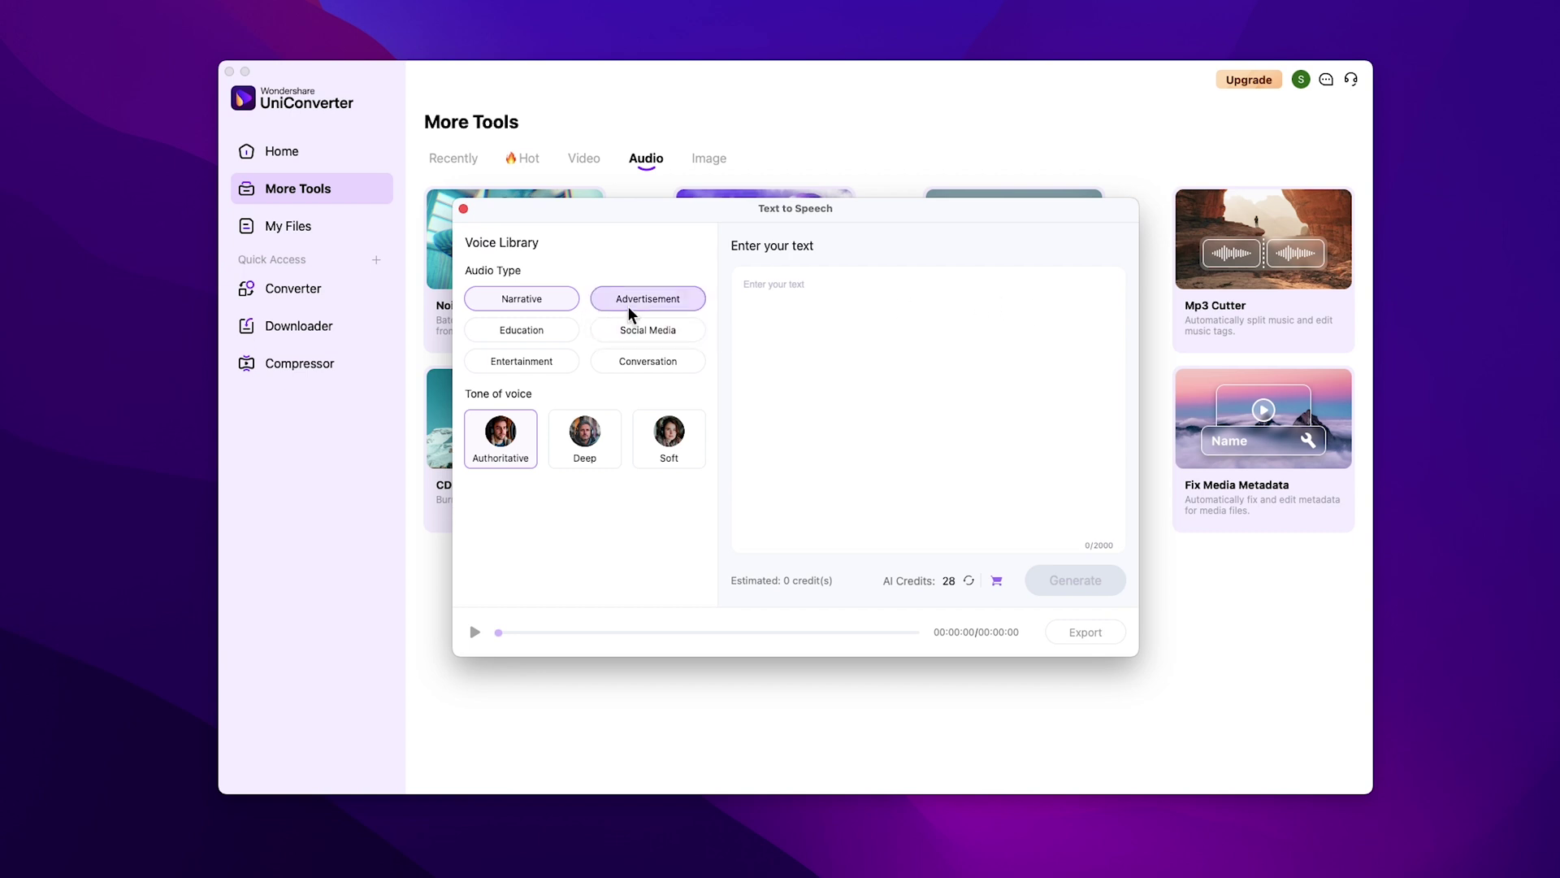
left_click(652, 302)
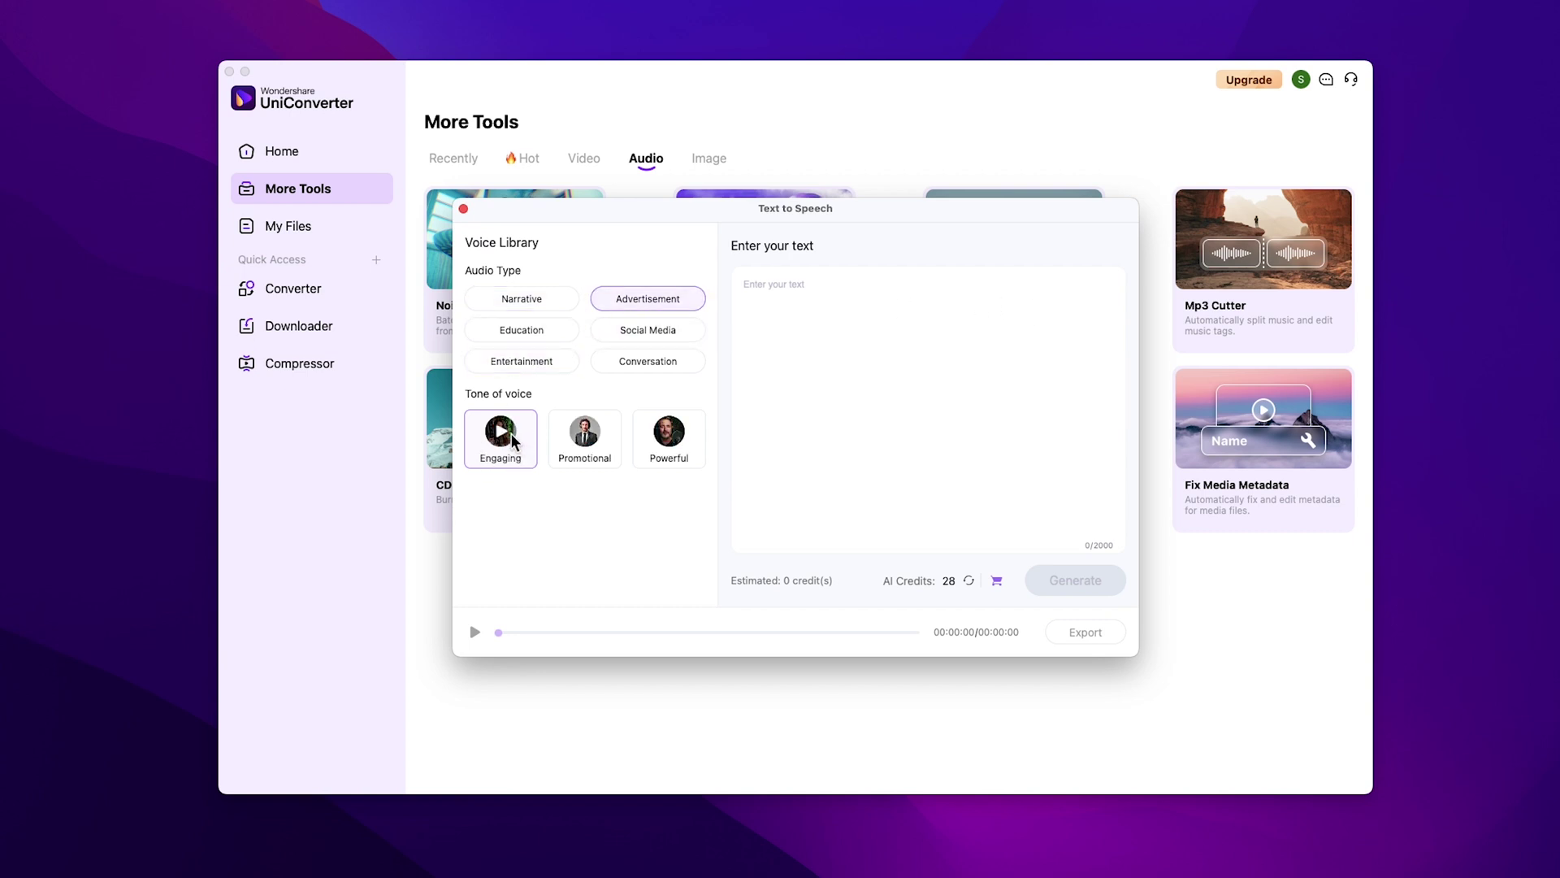
left_click(585, 441)
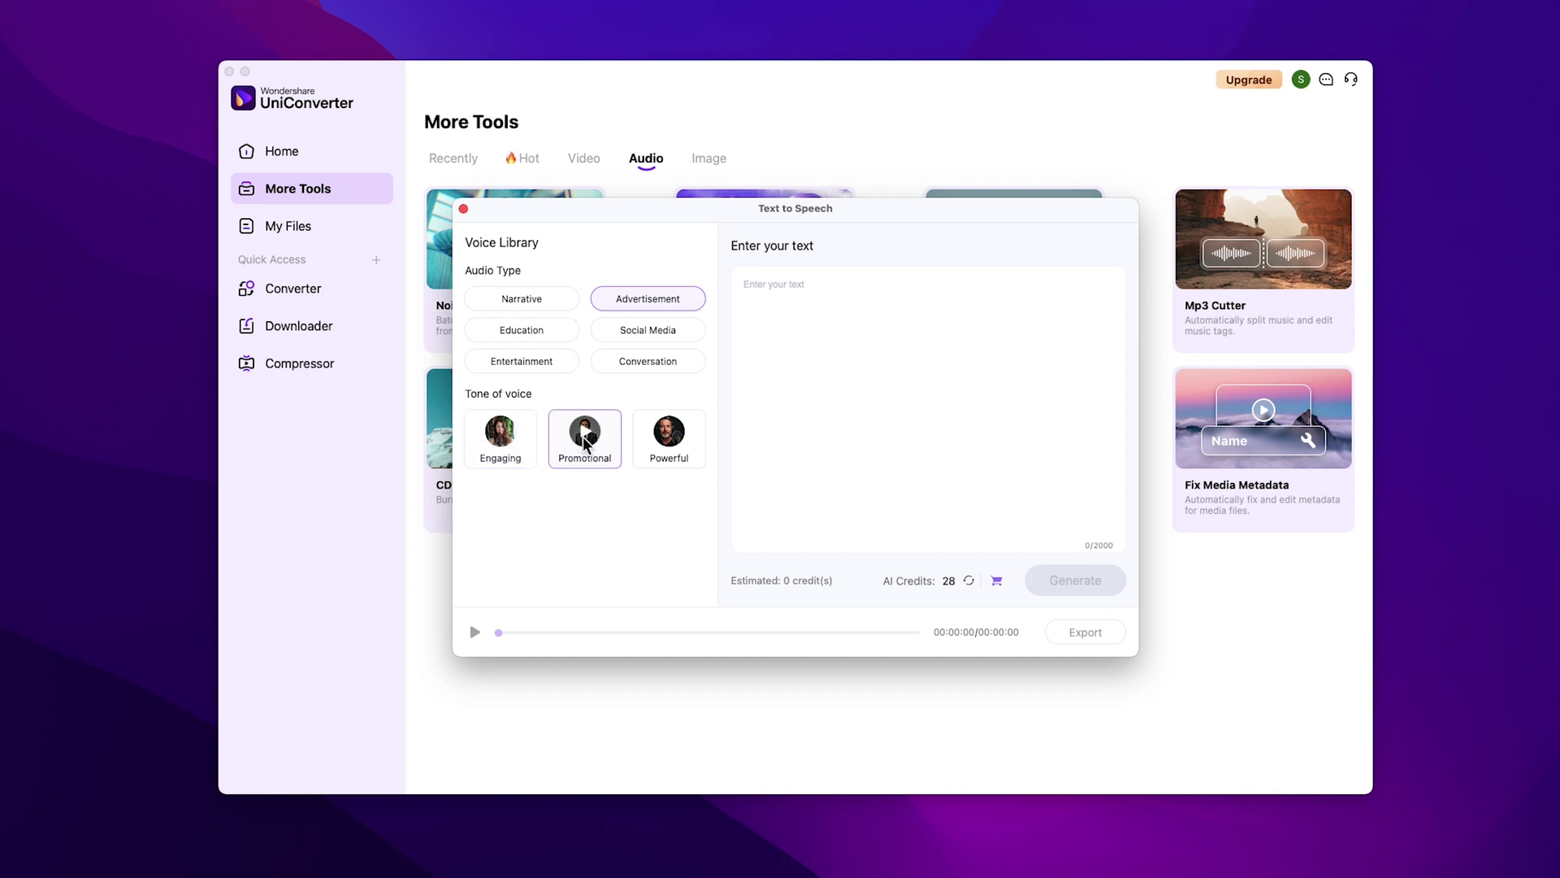
left_click(666, 434)
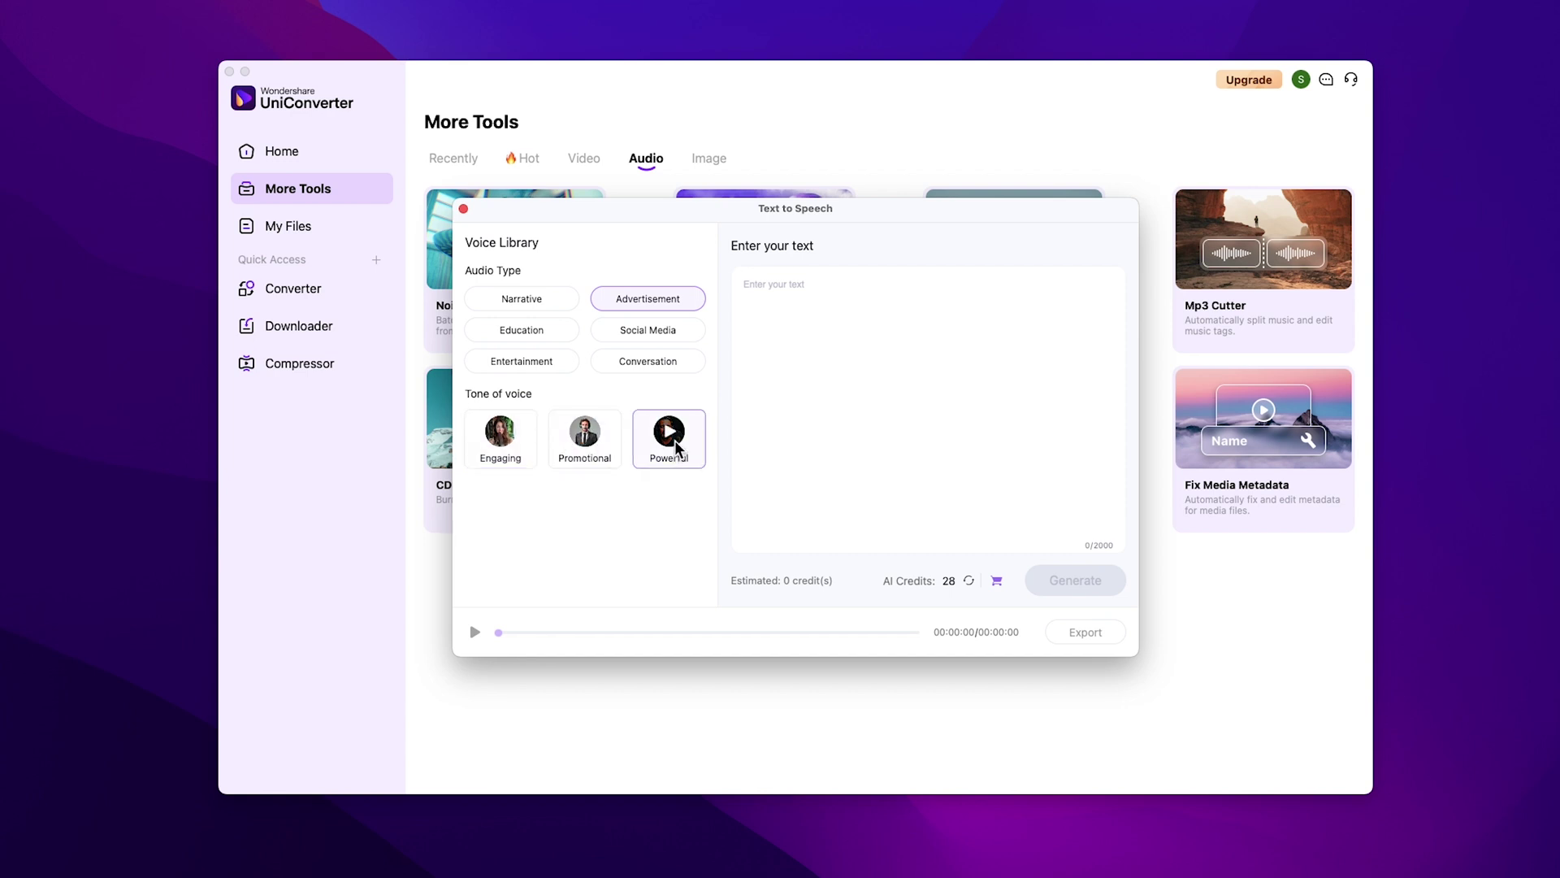
Switch to the Education type, try Professional and Informative, and select the Mature voice
left_click(507, 328)
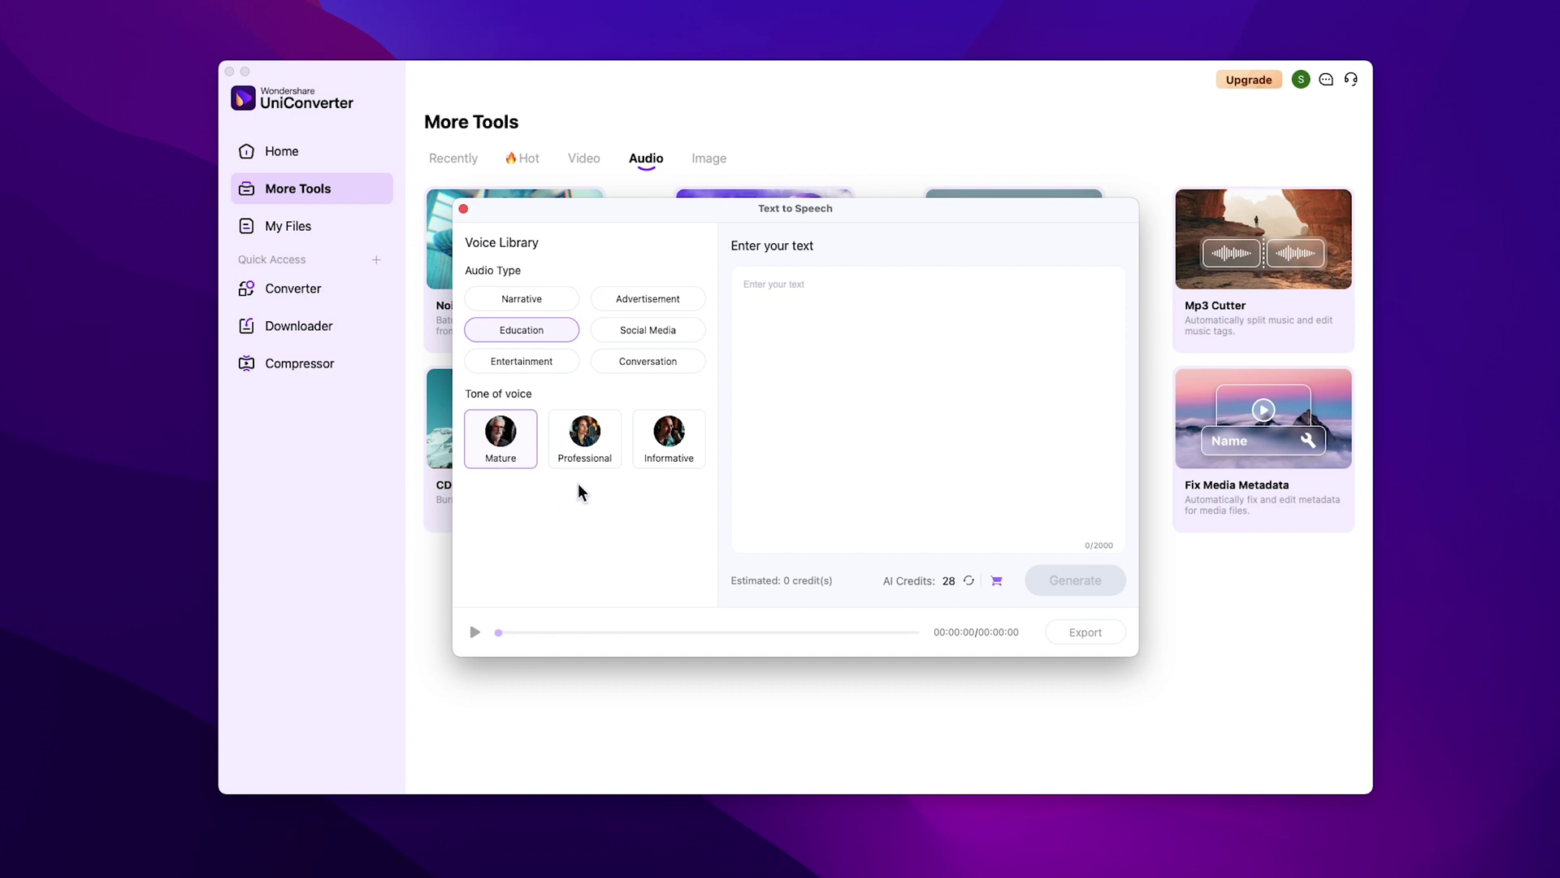
left_click(585, 435)
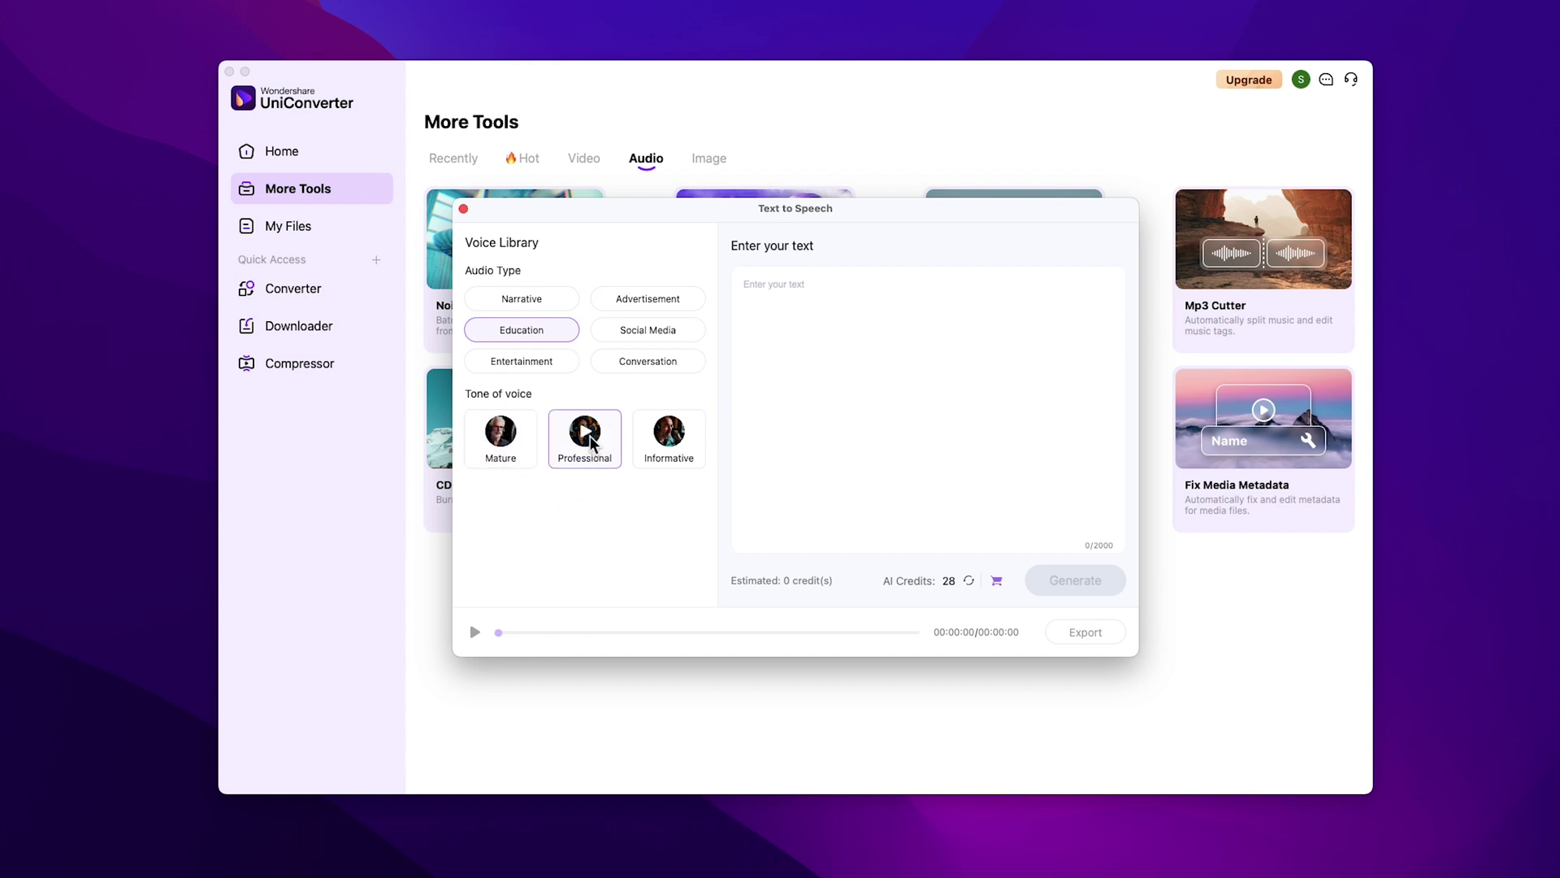
left_click(681, 443)
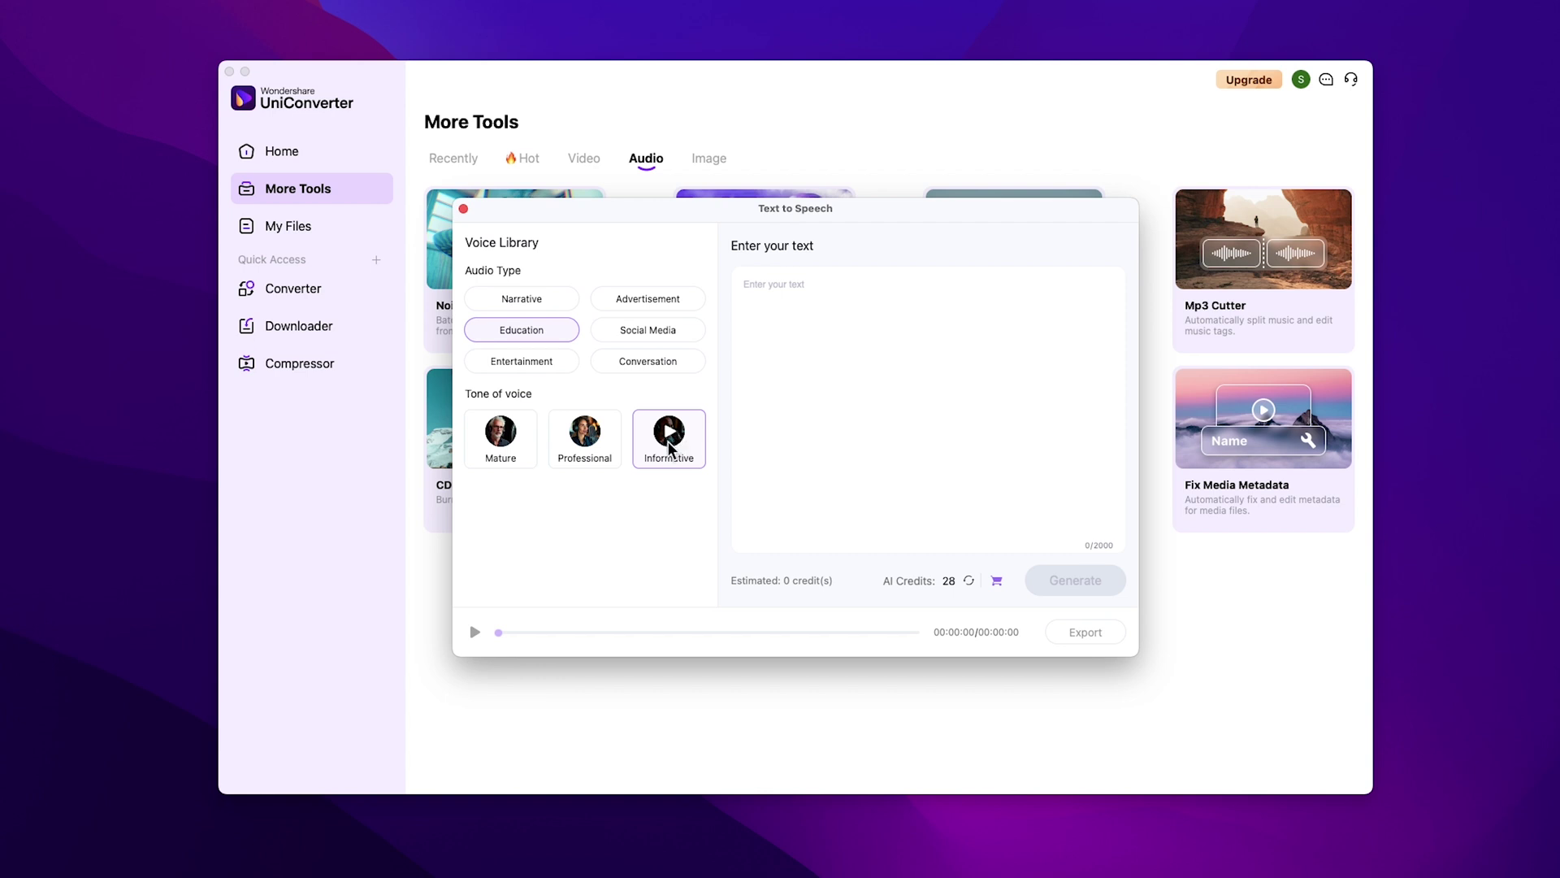
left_click(498, 448)
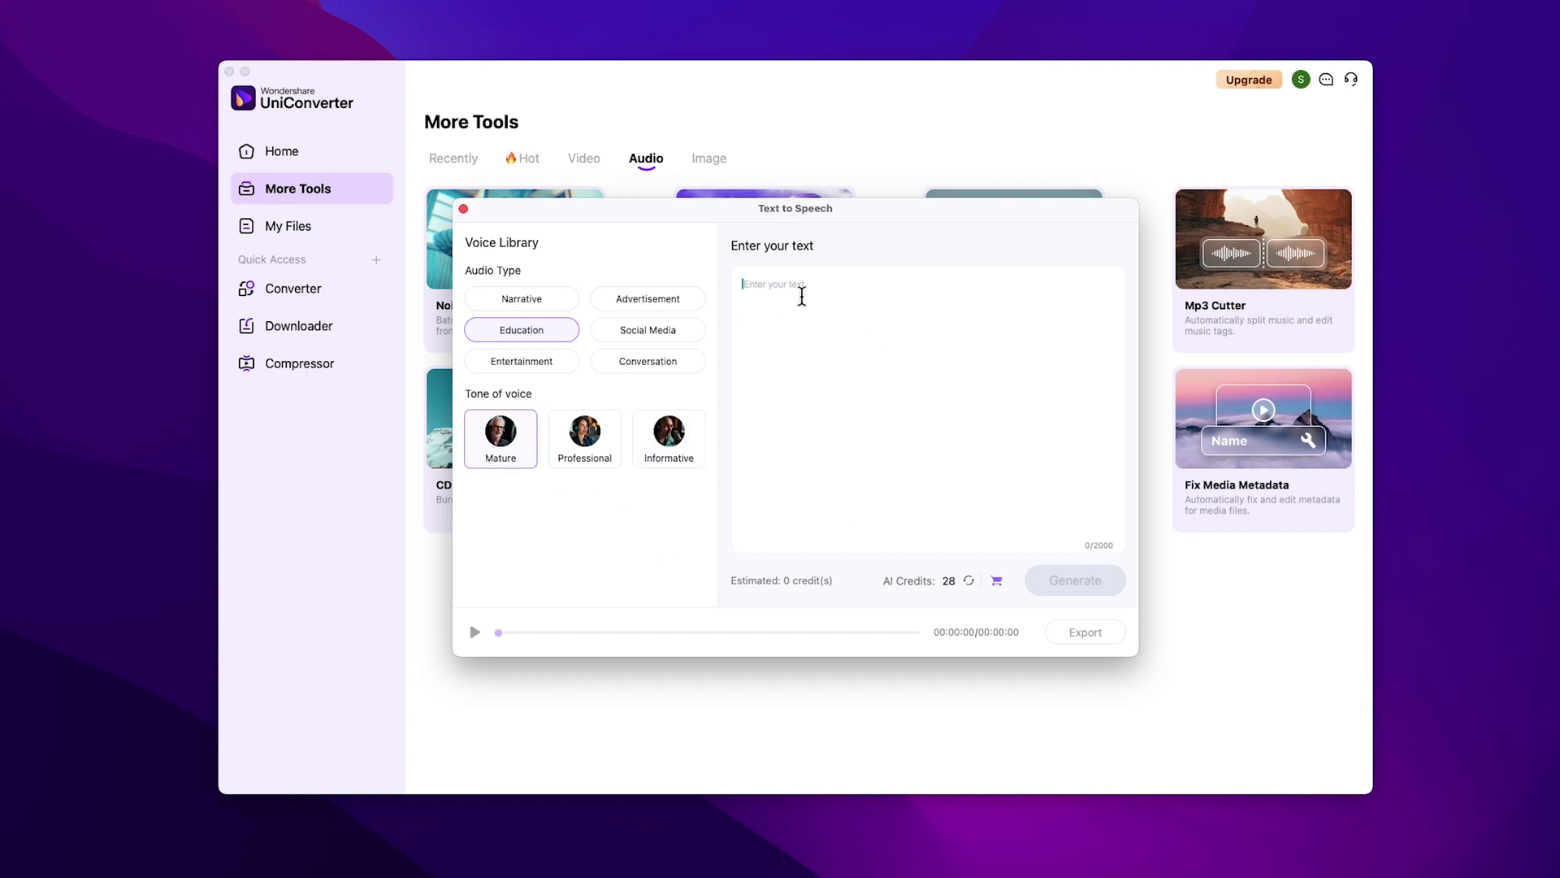
Paste the casual script, generate an 11-second Mature-voice clip, and pause its playback
type("Hey, what's up? Just testing out this AI voice thing to see how it sounds. Pretty cool, right? Let's see how it handles regular, everyday speech. Nothing fancy, just chill vibes.")
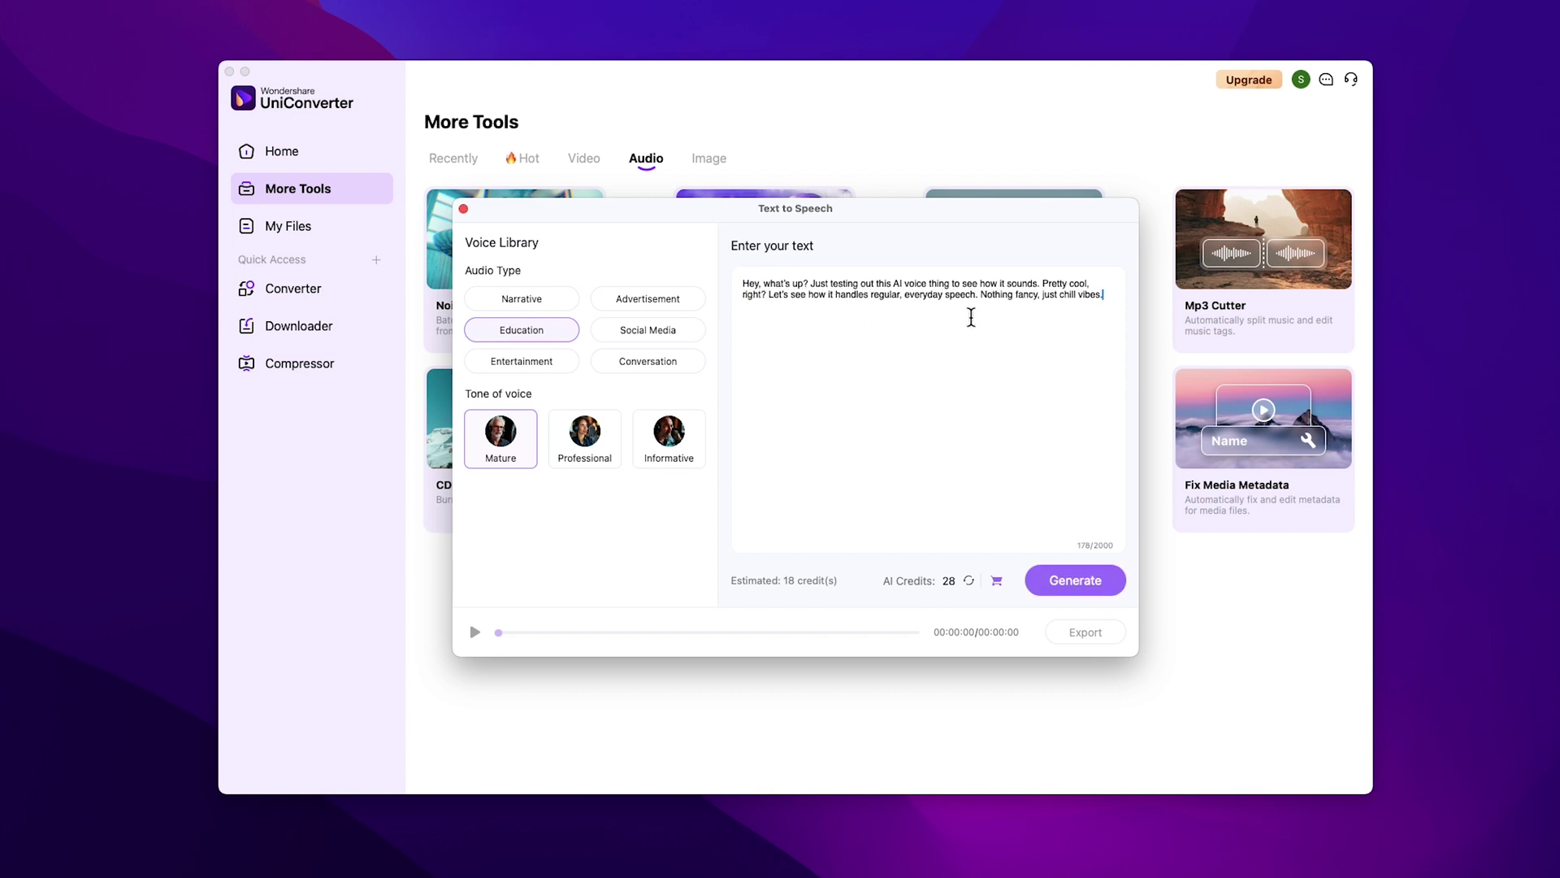
left_click(1050, 583)
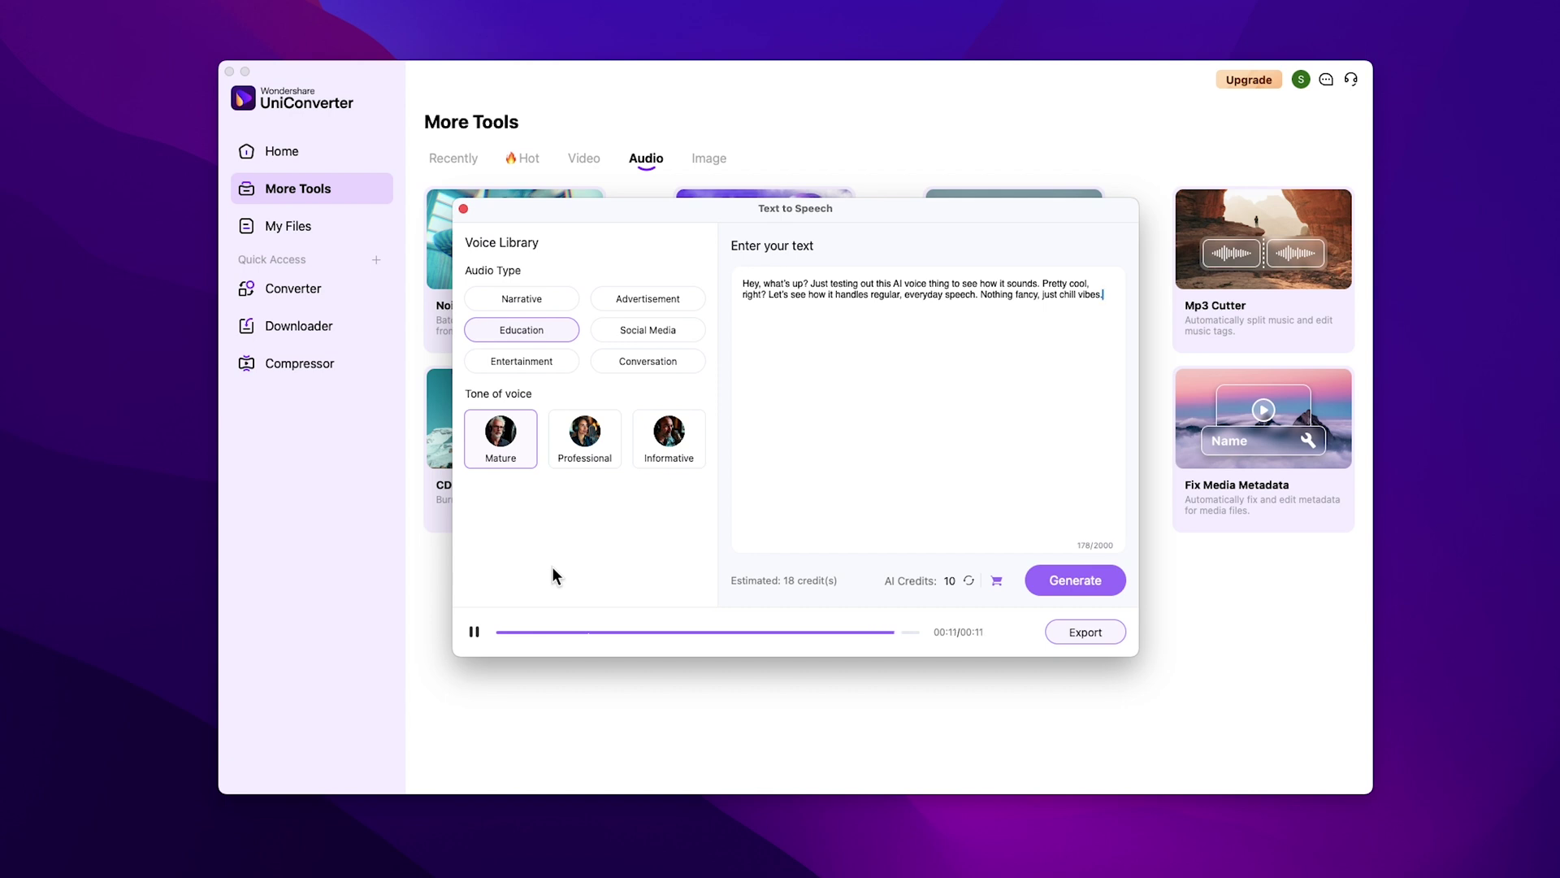
left_click(475, 632)
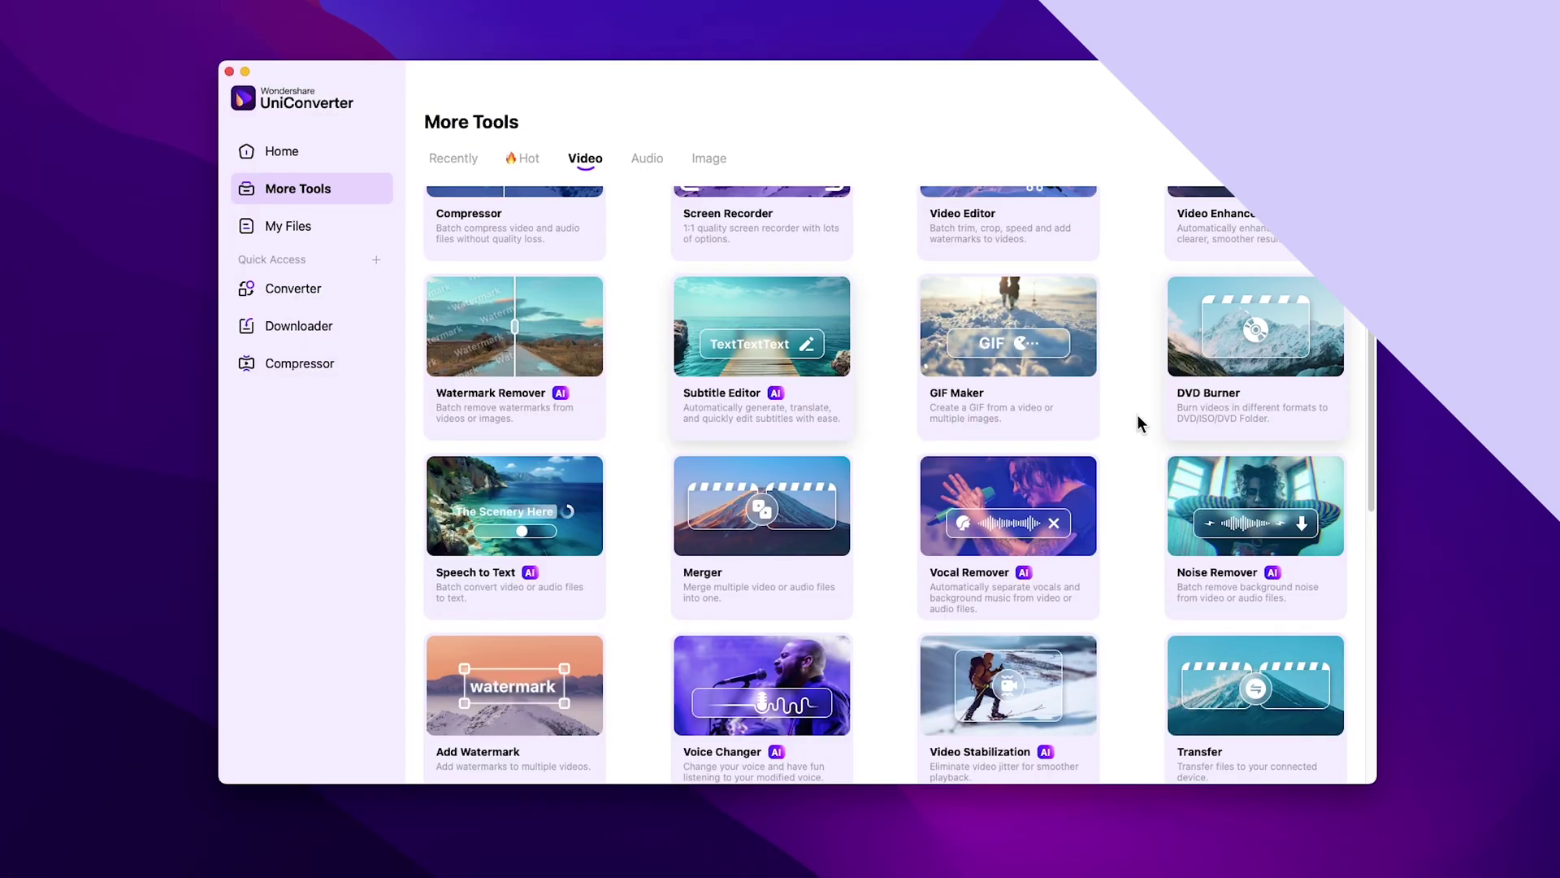
Scroll the More Tools Video list, then view the Audio and Image tool lists
scroll(1157, 485, "down", 6)
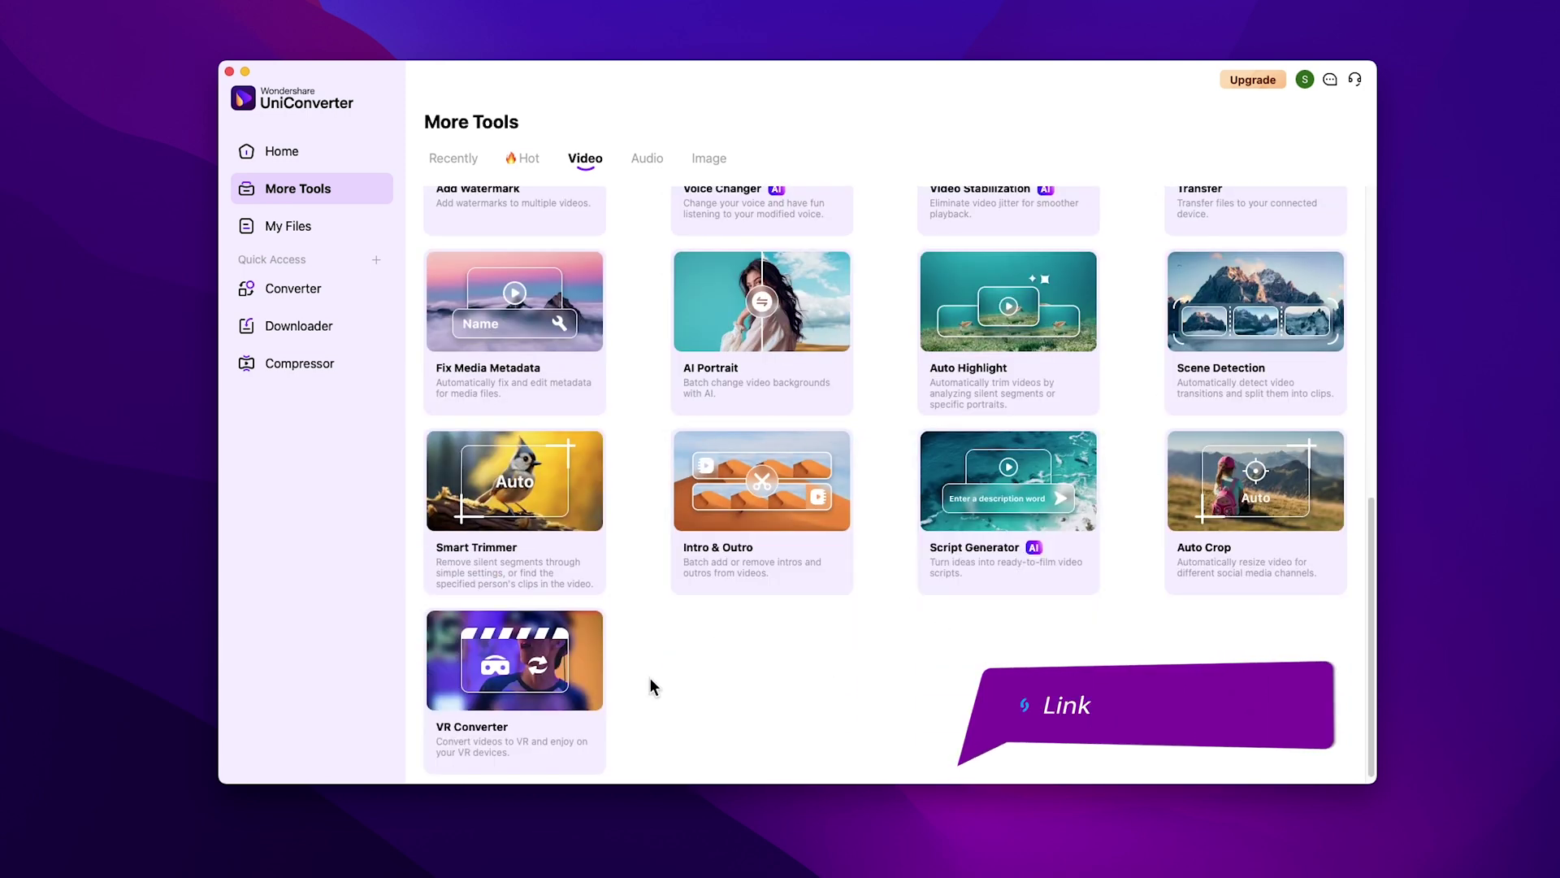
left_click(647, 158)
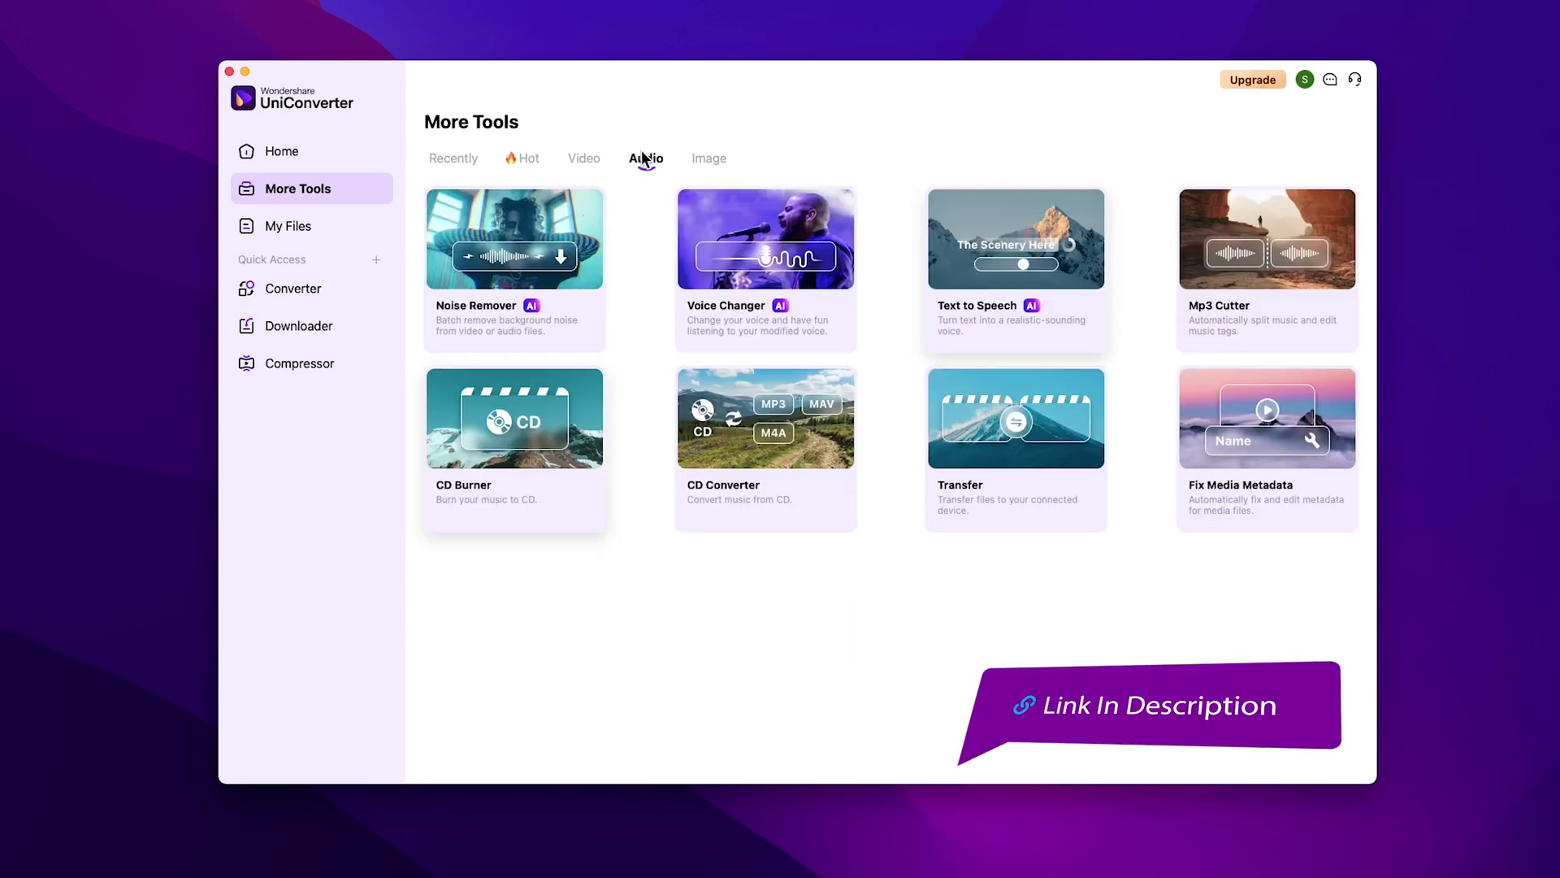
left_click(713, 159)
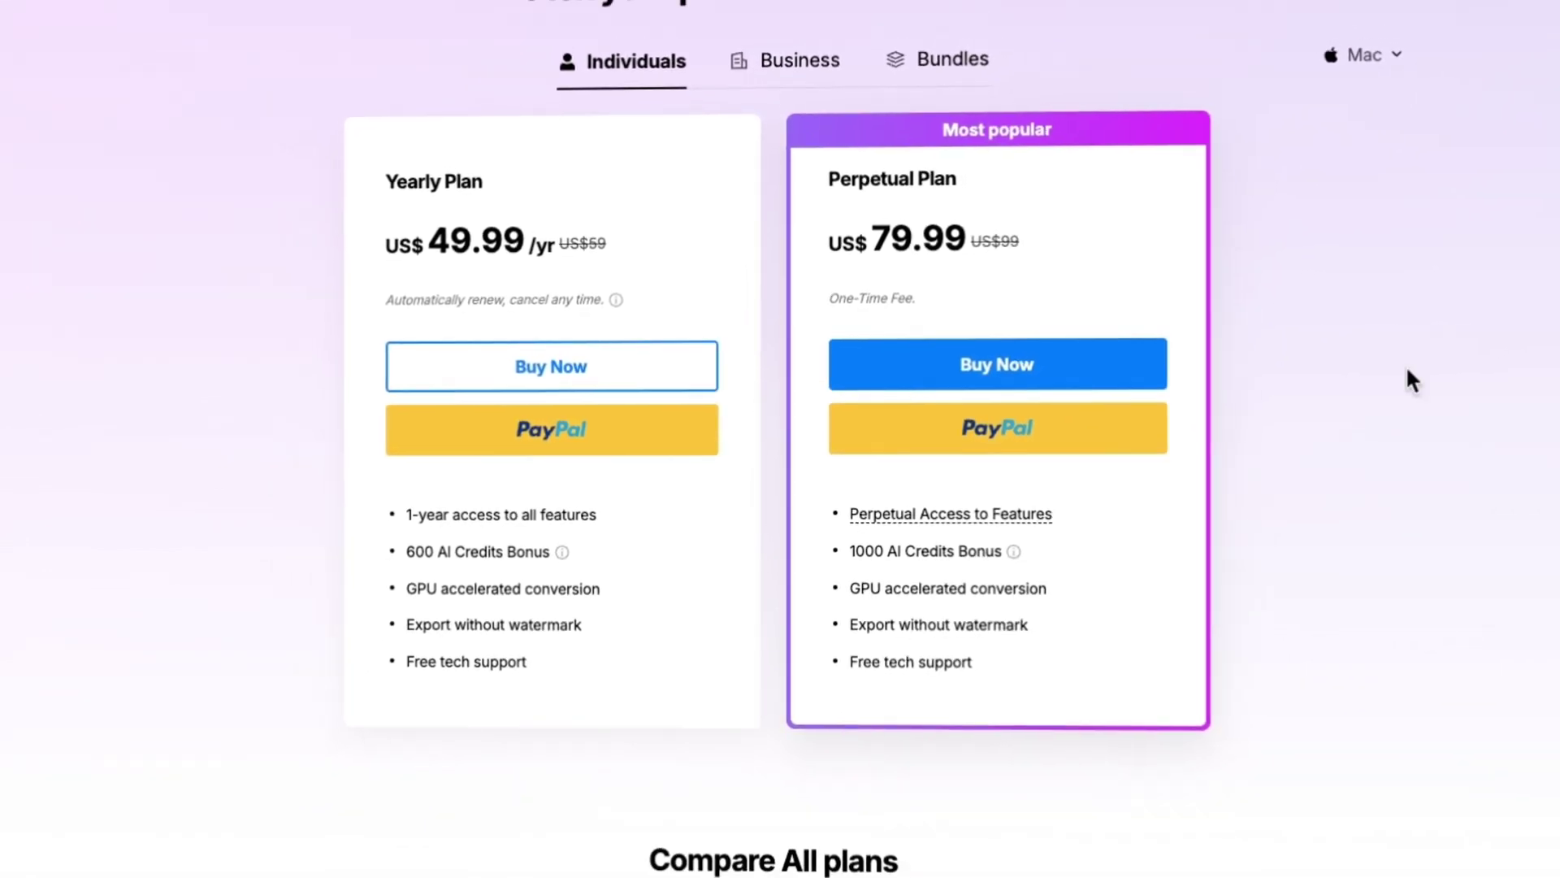
Scroll the pricing page down to the Compare All plans table for Free Trial, Yearly and Perpetual
scroll(1527, 504, "down", 5)
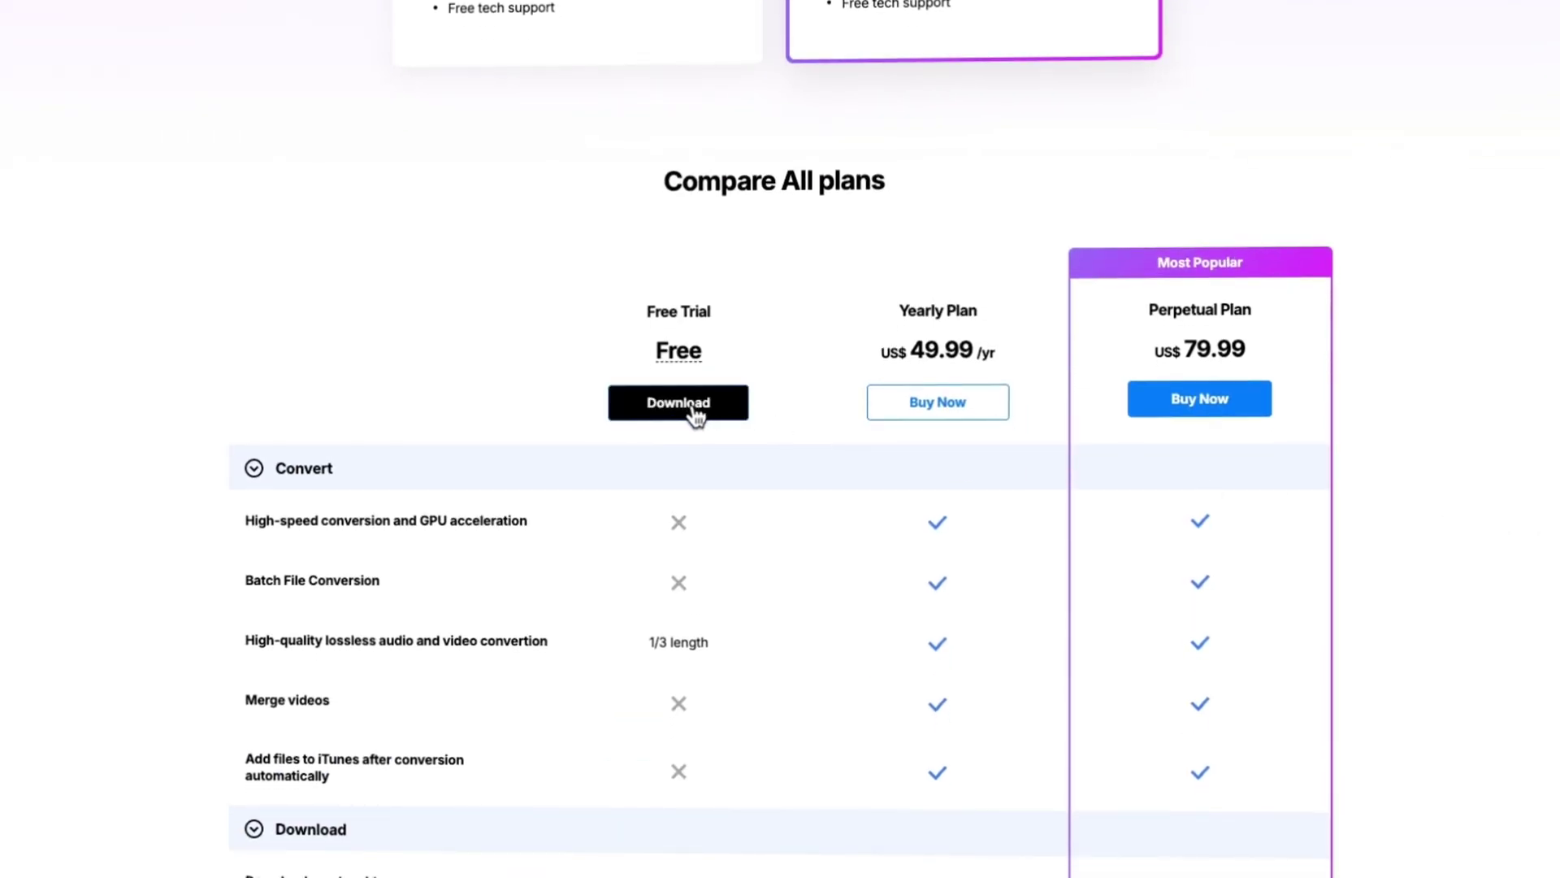
scroll(1525, 446, "down", 5)
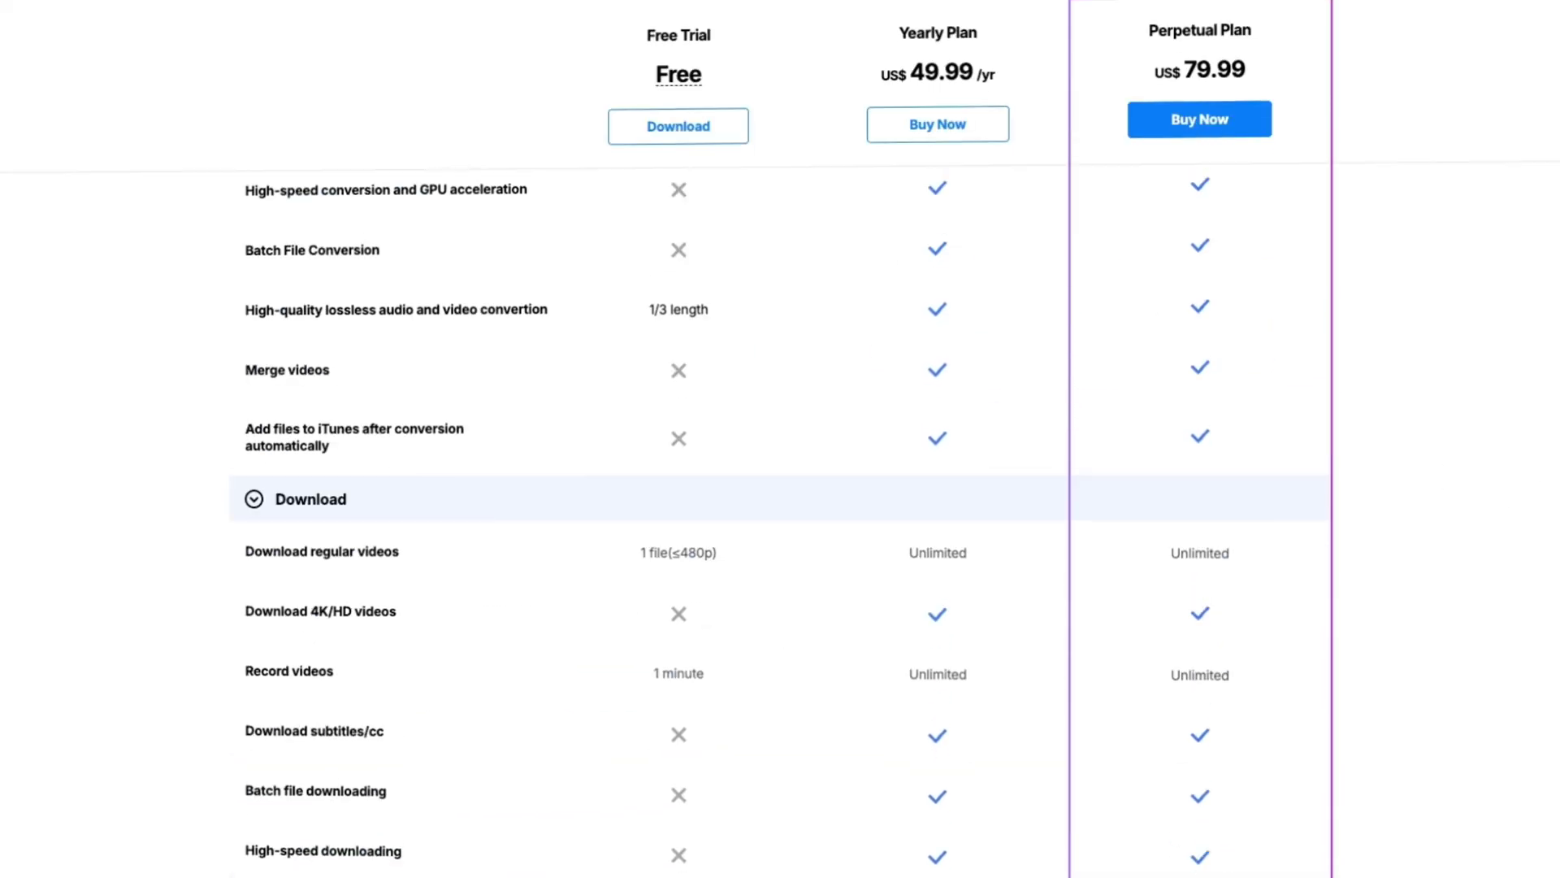